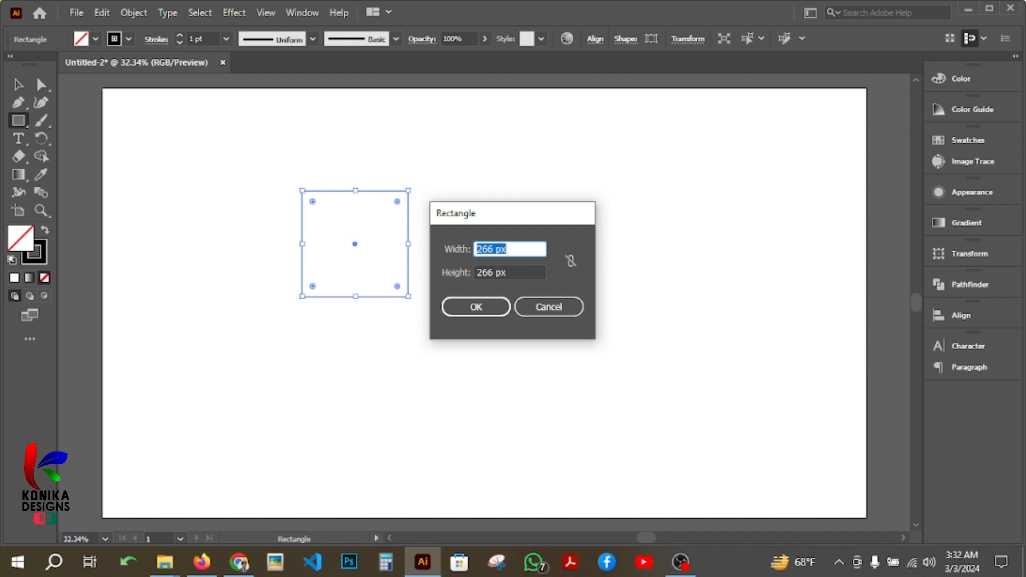
Create a 500 × 500 px rectangle and move it beside the small square, to its right.
text(500)
key(Tab)
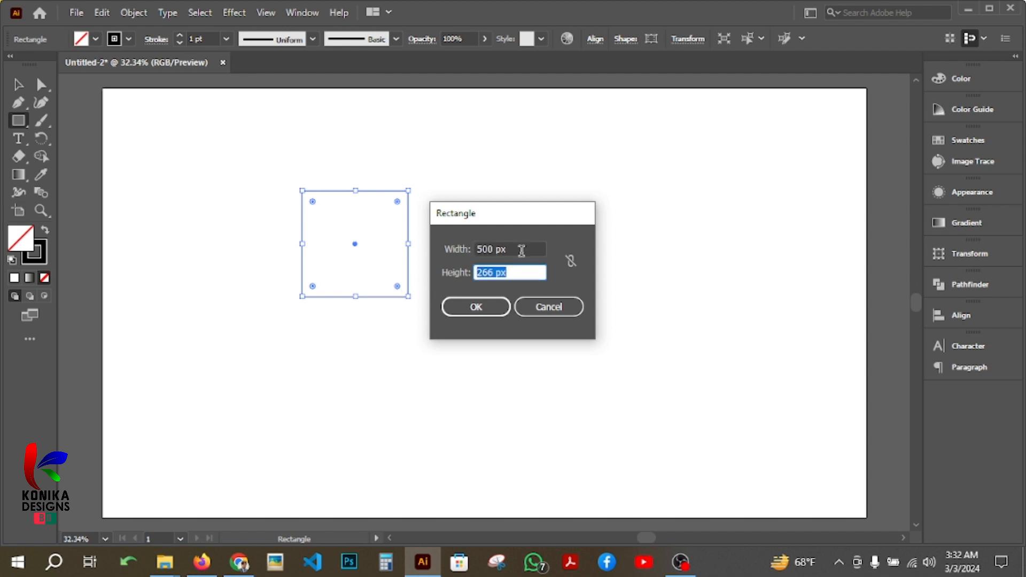
text(500)
click(482, 311)
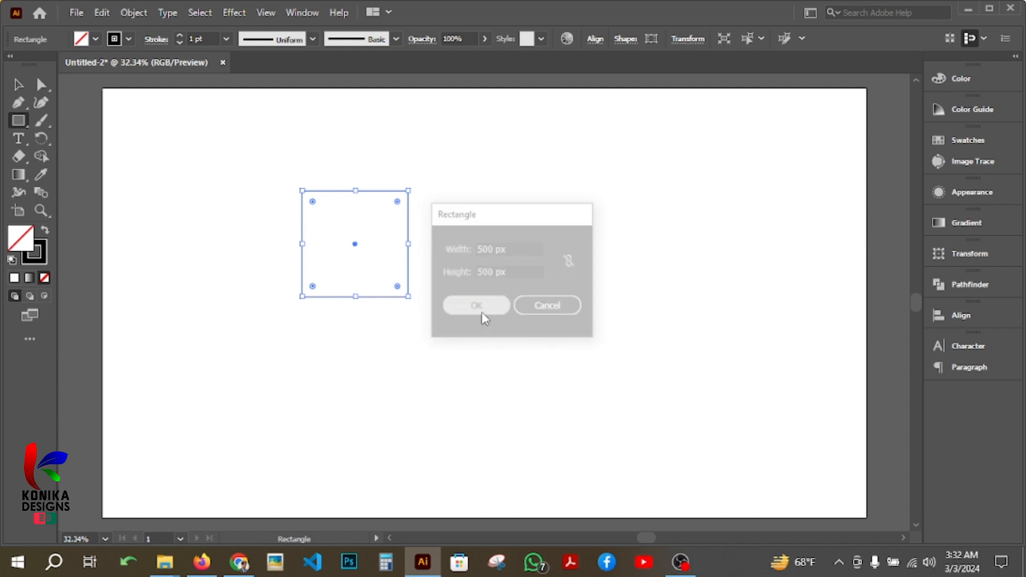
key(v)
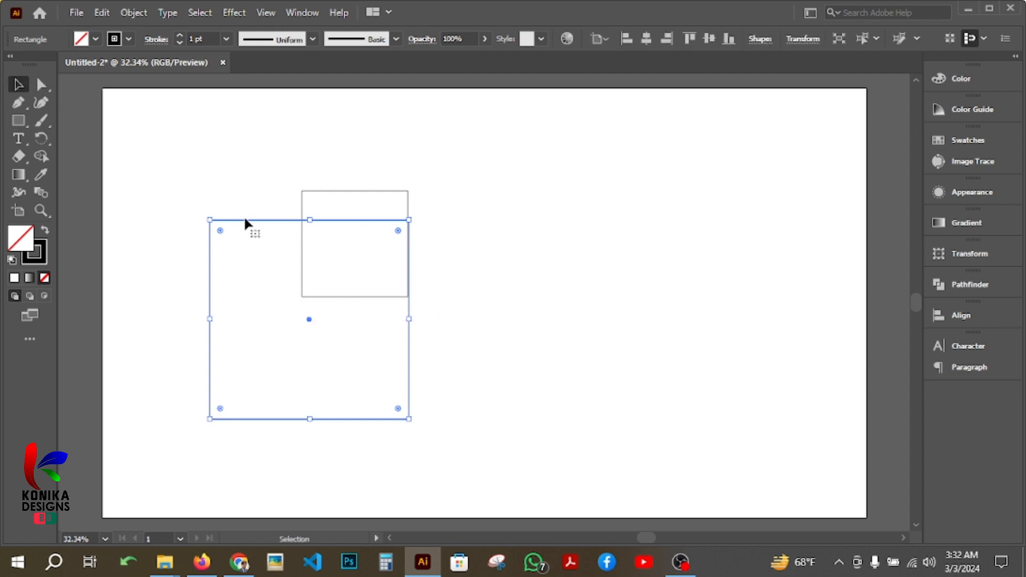
drag(252, 220, 468, 143)
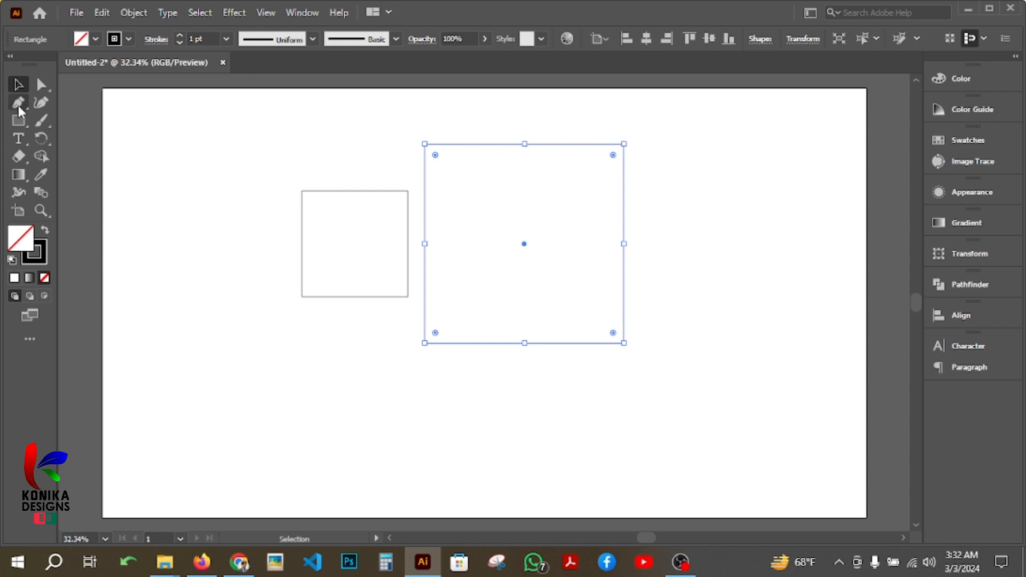
Create a 1000 × 500 px rectangle and move it so its right half lines up exactly with the 500 px square.
click(20, 120)
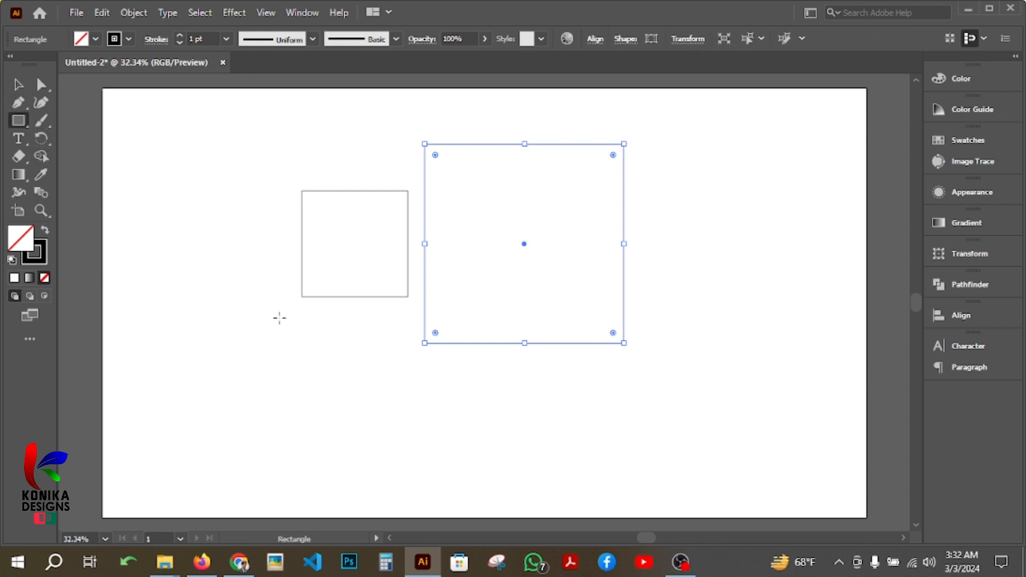
click(282, 335)
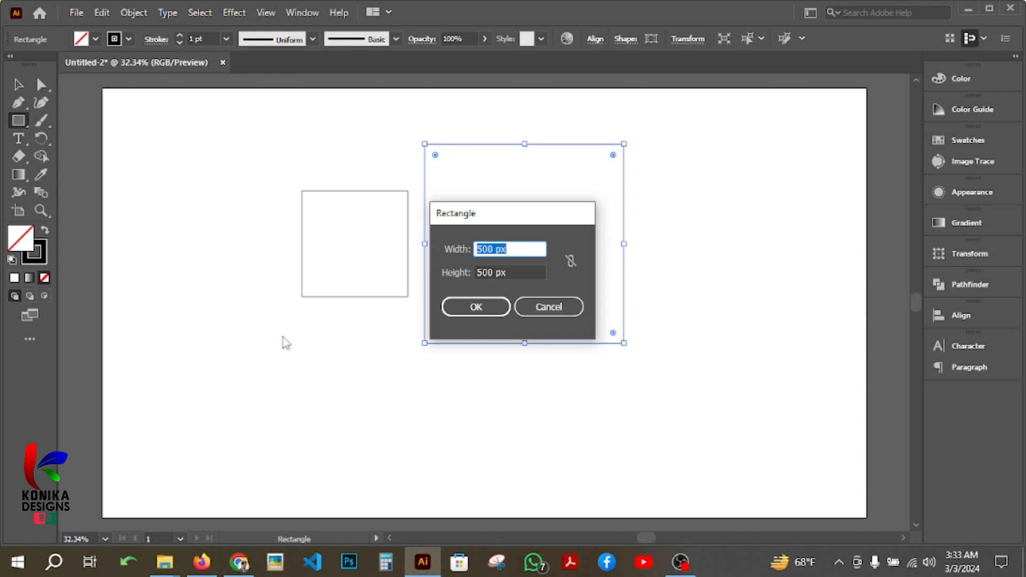
text(1000)
click(484, 307)
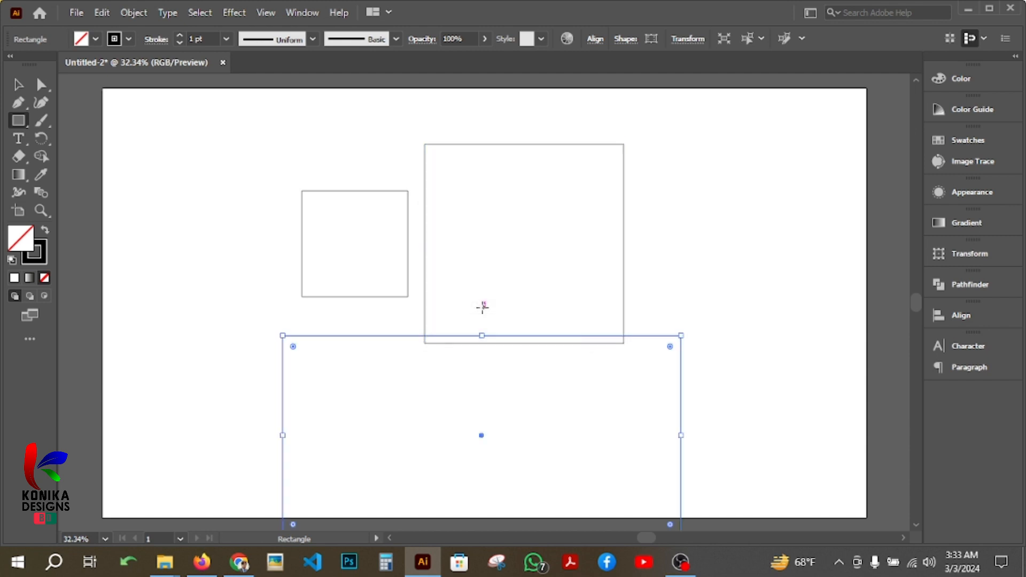
click(19, 85)
scroll(277, 267, down, 2)
drag(364, 280, 182, 315)
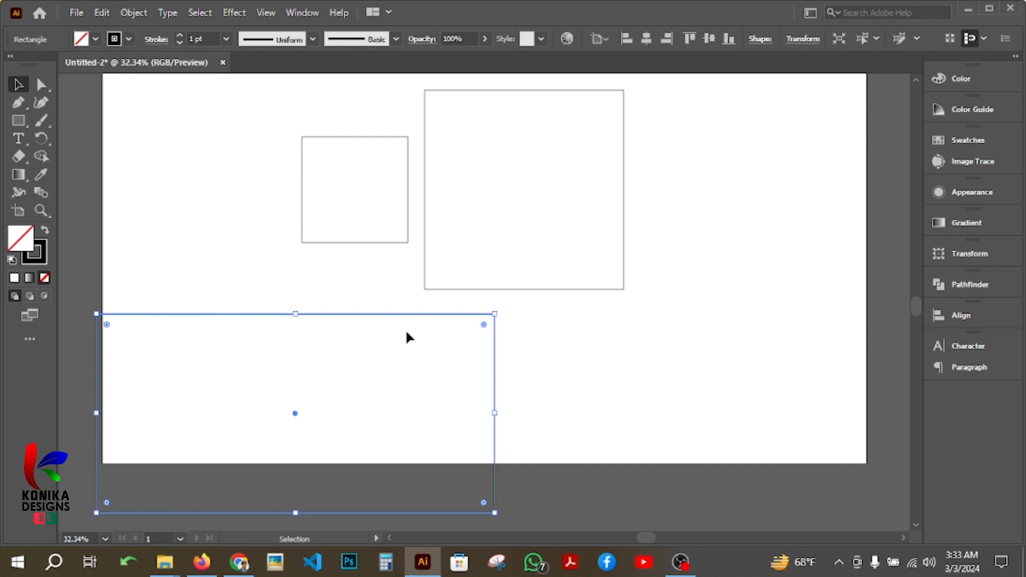
drag(406, 333, 551, 93)
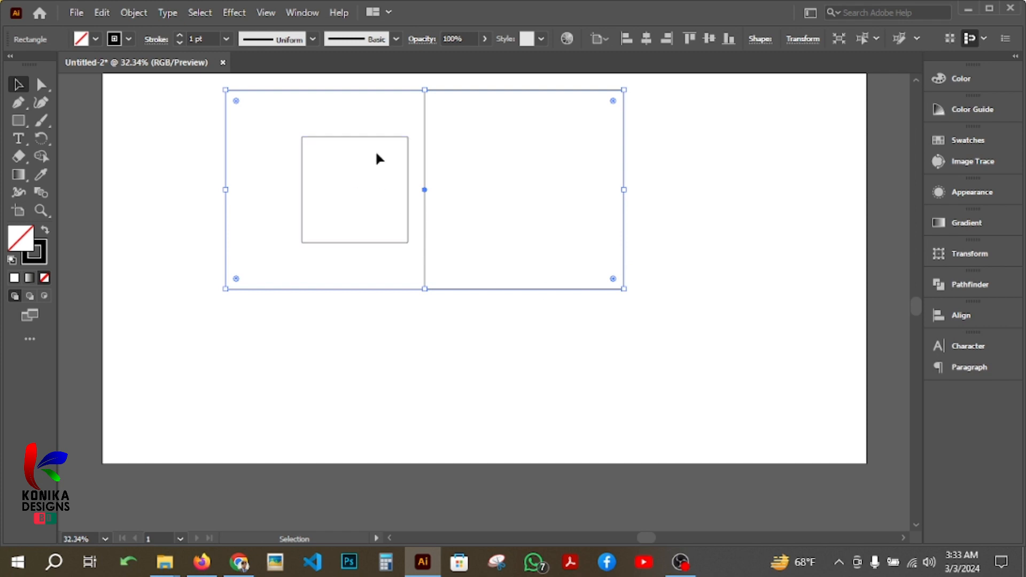
Clear the artboard by deleting the small square, the 500 px square and the 1000 px wide rectangle.
drag(377, 137, 710, 196)
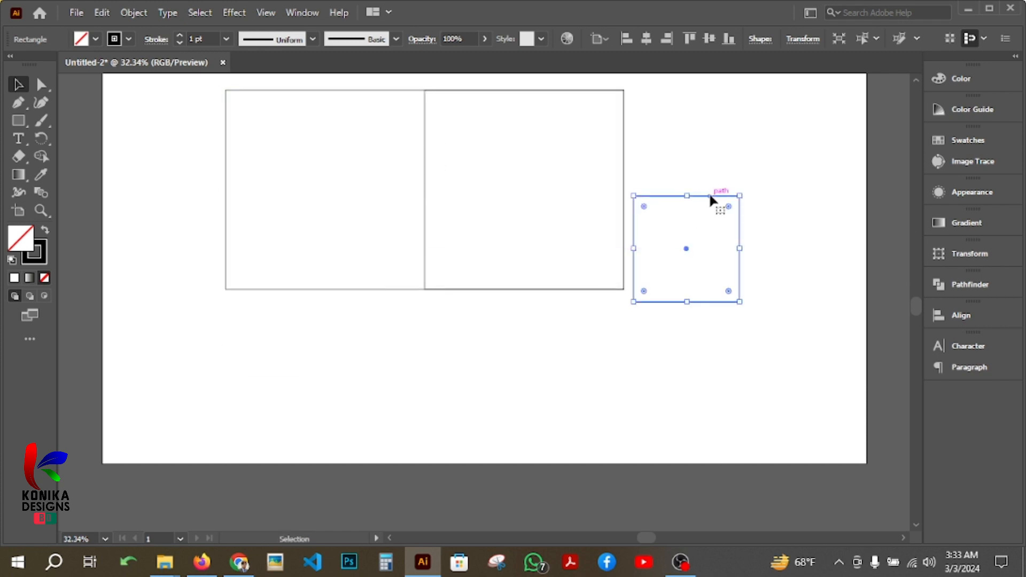
key(Delete)
drag(403, 290, 404, 500)
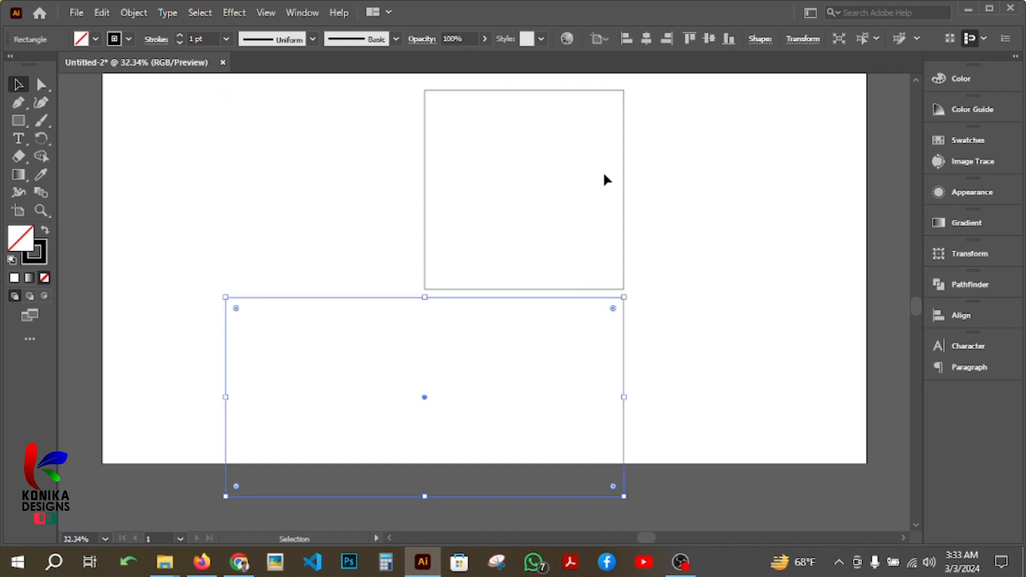
click(423, 238)
key(Delete)
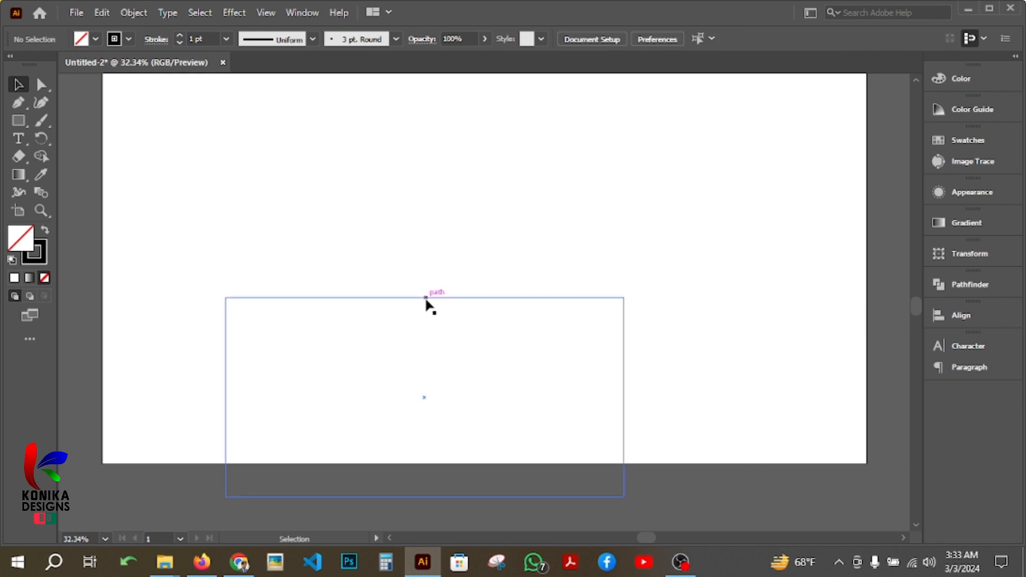
click(431, 298)
key(Delete)
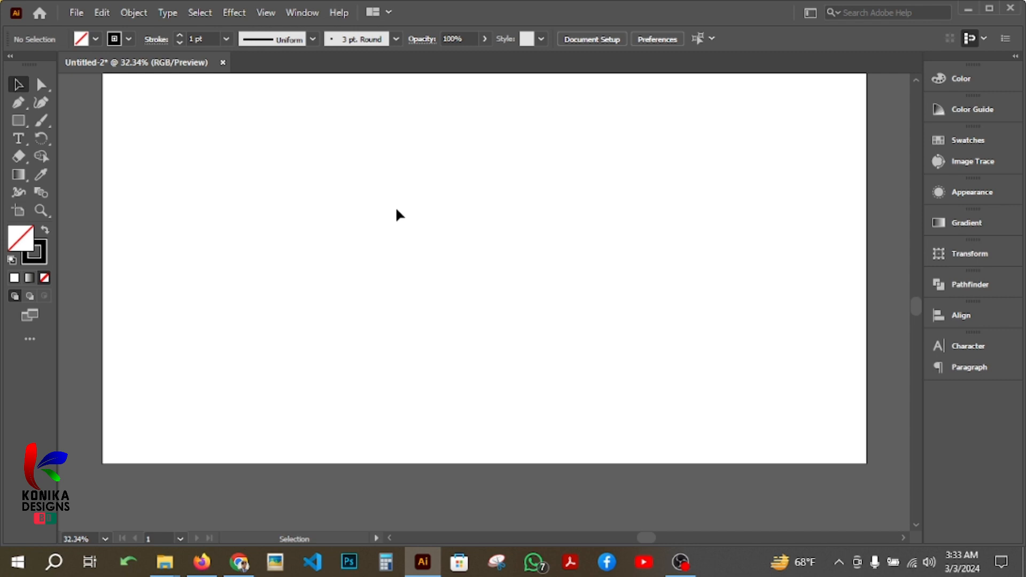
Create a 500 × 500 px circle with the Ellipse tool and move it to the upper middle of the artboard.
click(19, 123)
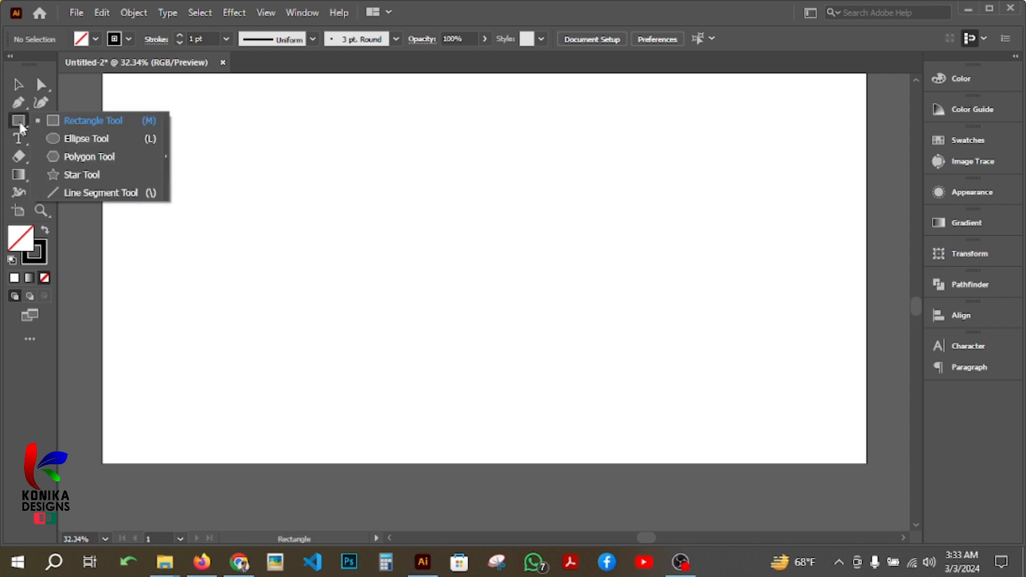
click(112, 137)
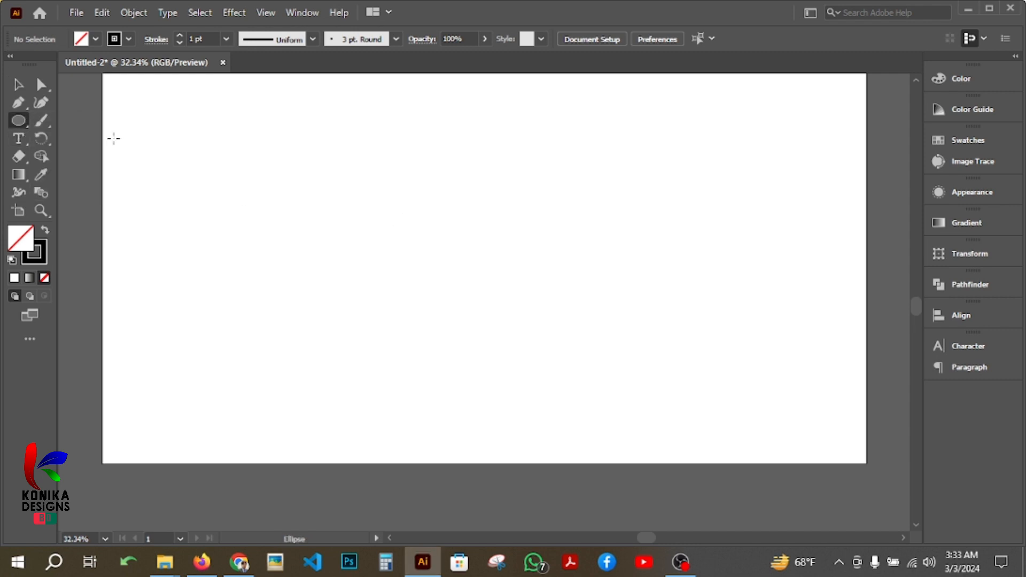
click(404, 235)
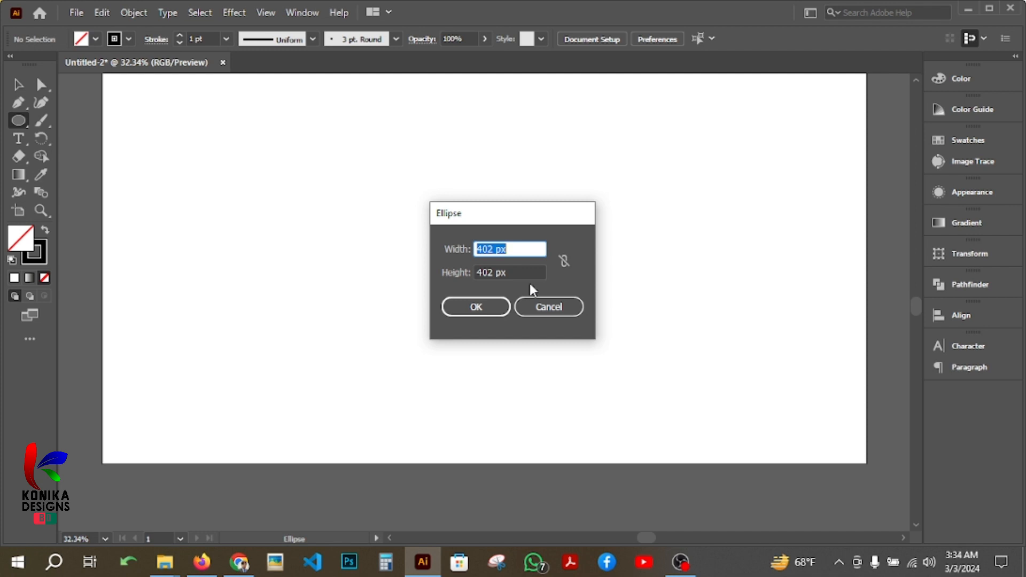
text(500)
key(Tab)
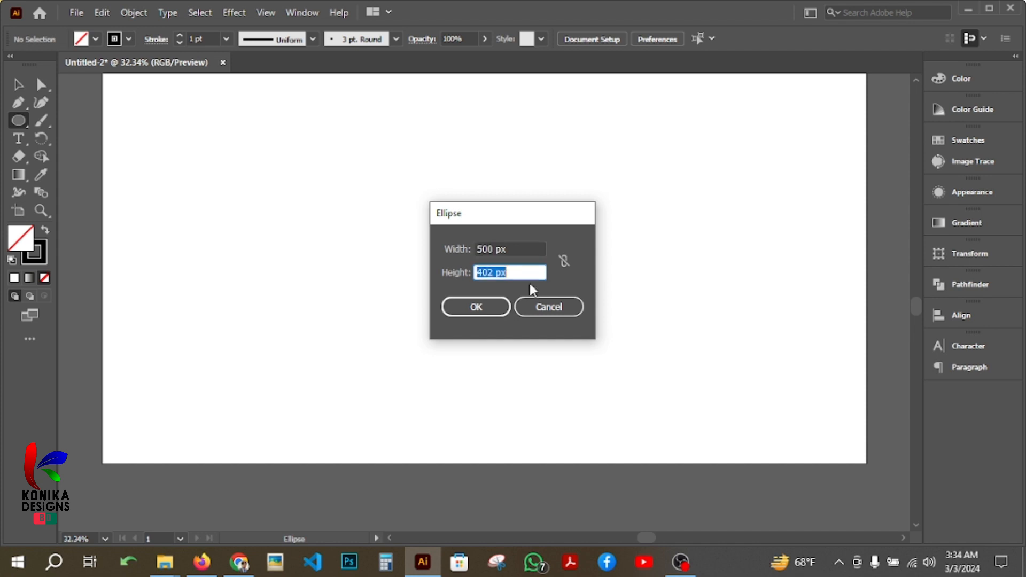
text(500)
key(Return)
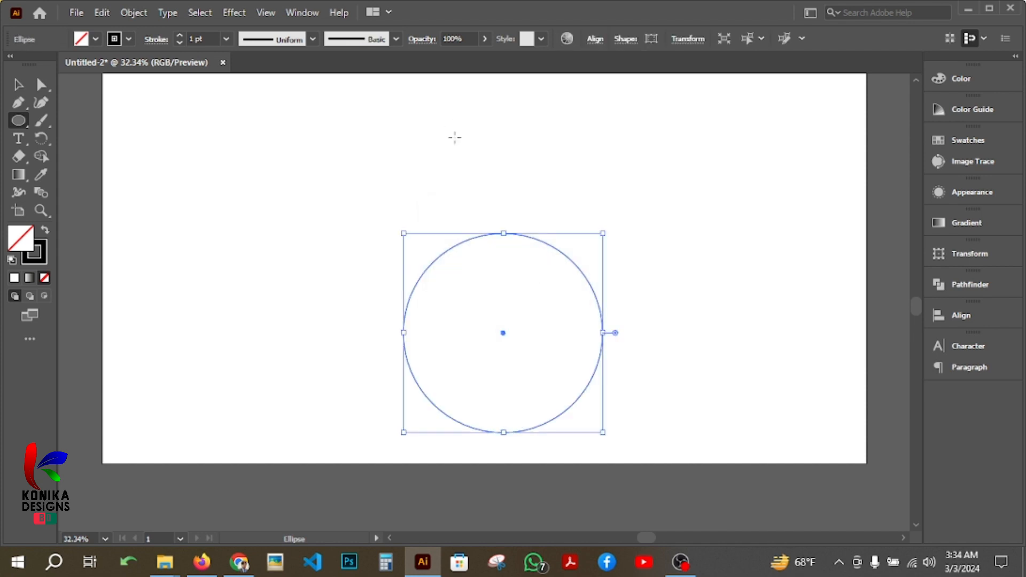
click(17, 84)
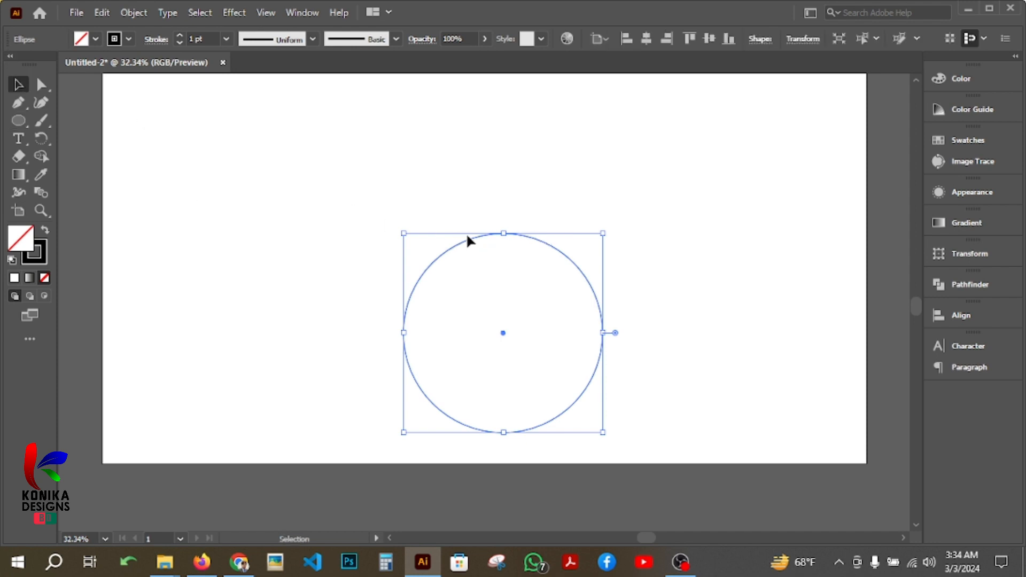
drag(549, 243, 511, 154)
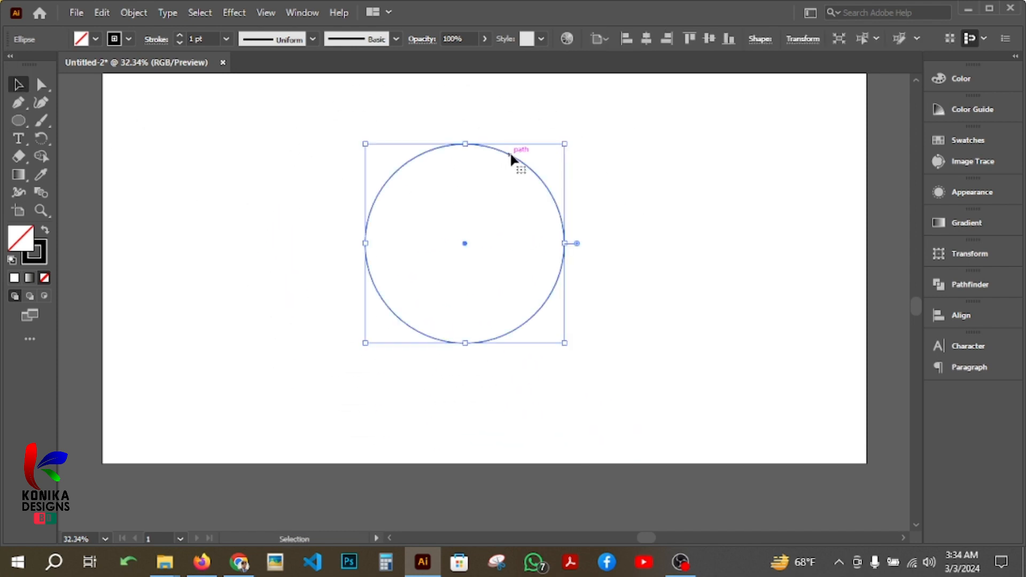
Delete the circle from the artboard.
double_click(540, 179)
double_click(592, 189)
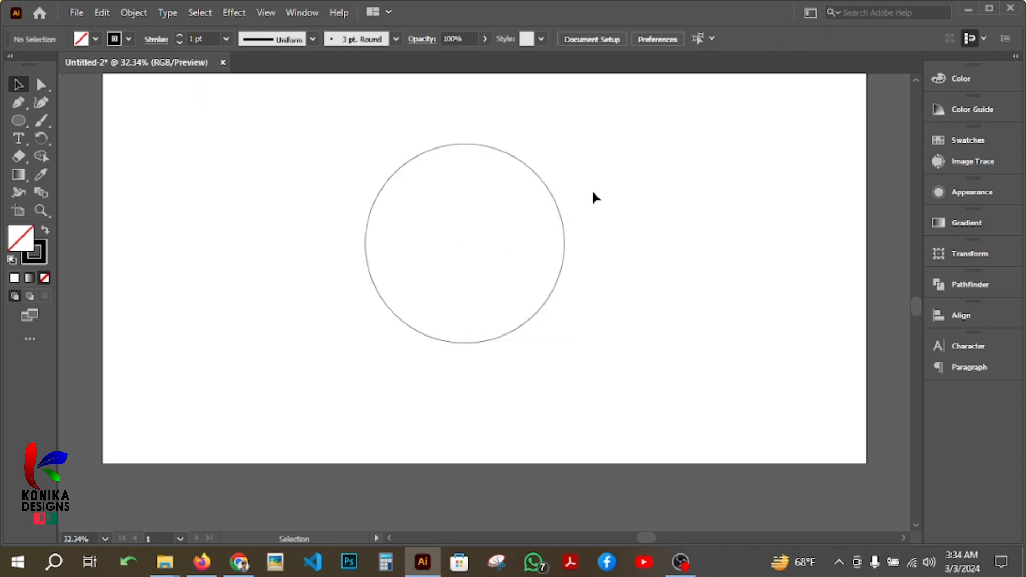
click(557, 199)
key(Delete)
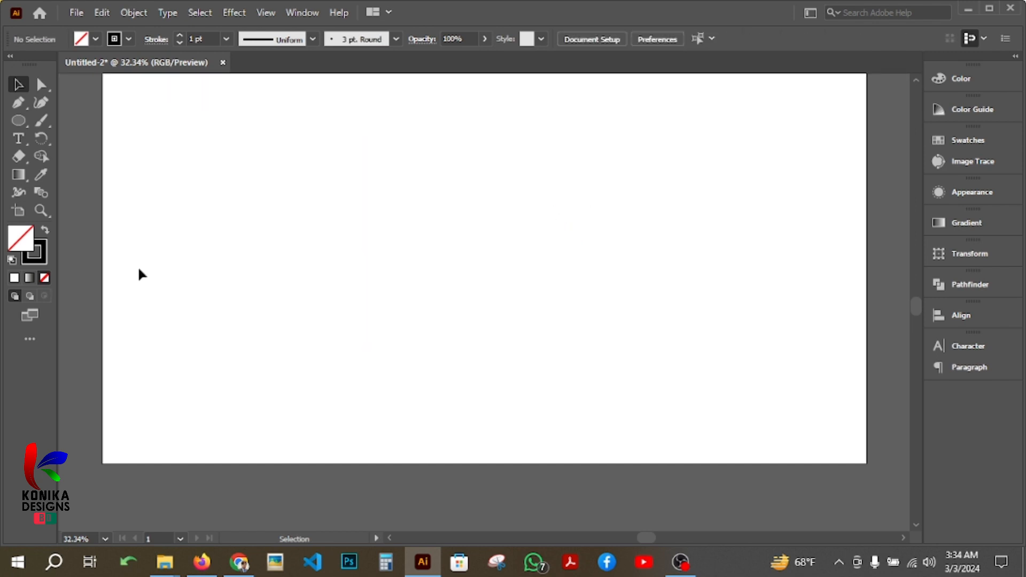
Create a 1500 × 500 px ellipse across the middle of the artboard and delete it.
click(18, 121)
click(390, 239)
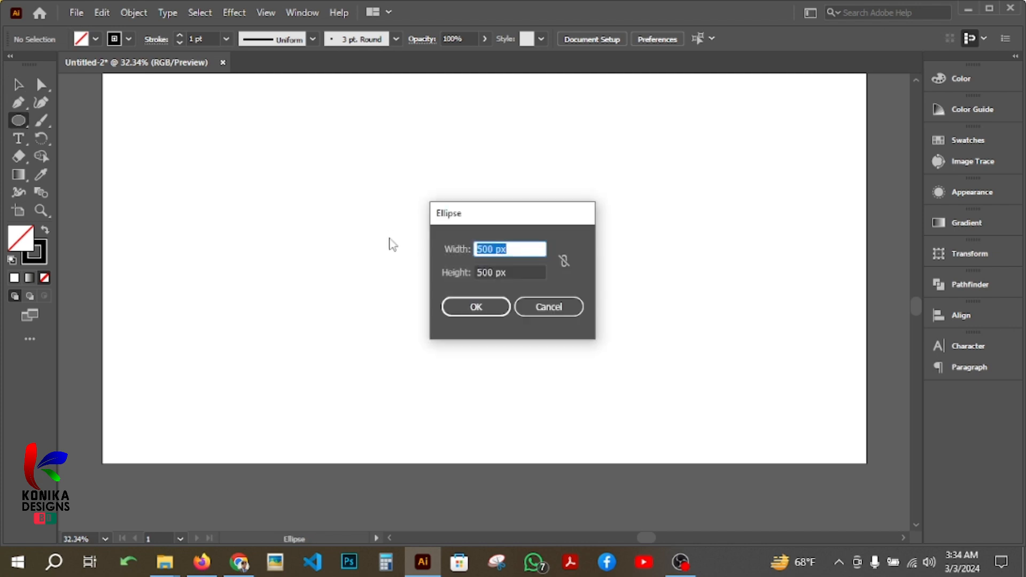
text(1500)
click(485, 307)
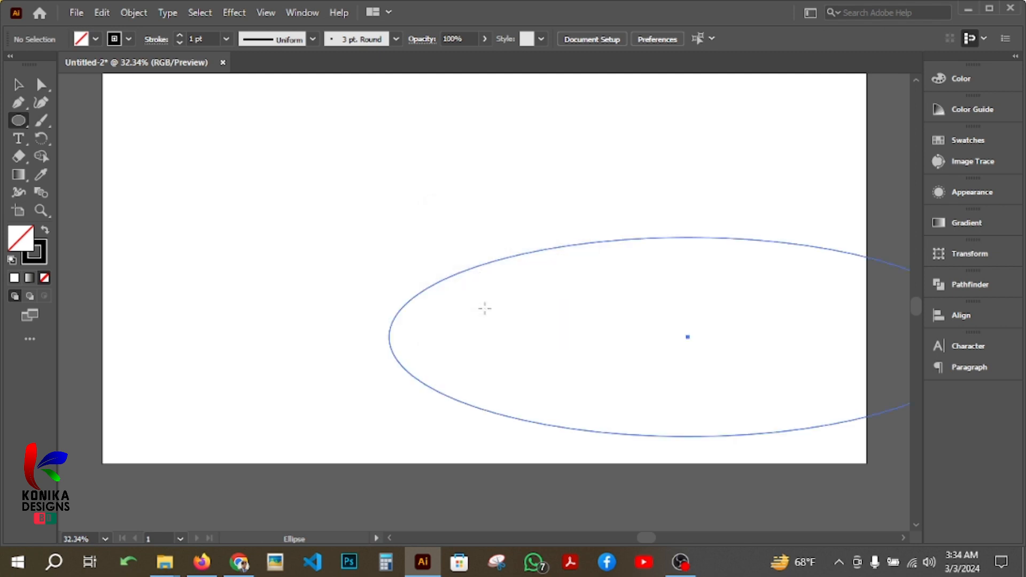
click(18, 85)
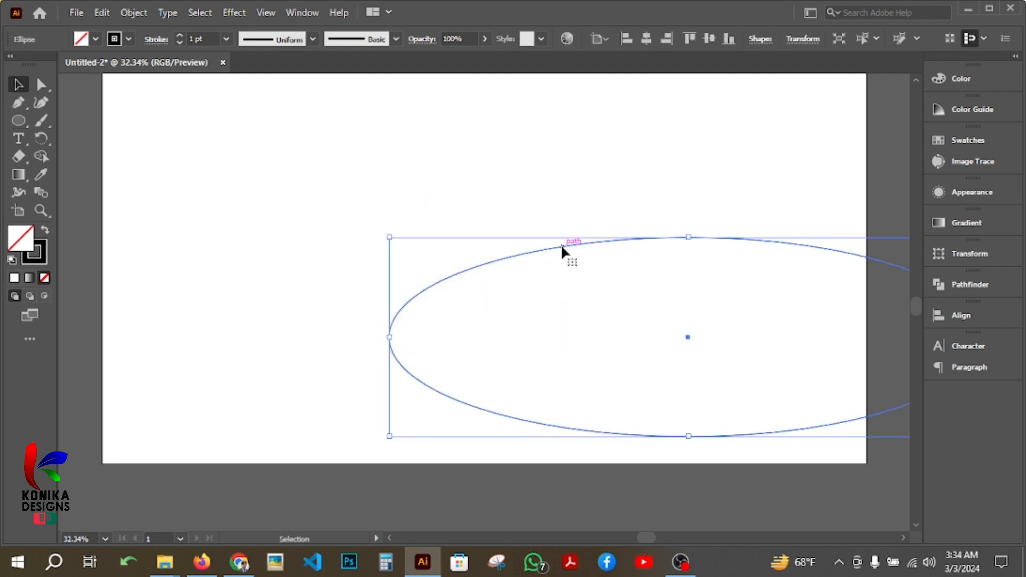
drag(562, 247, 339, 150)
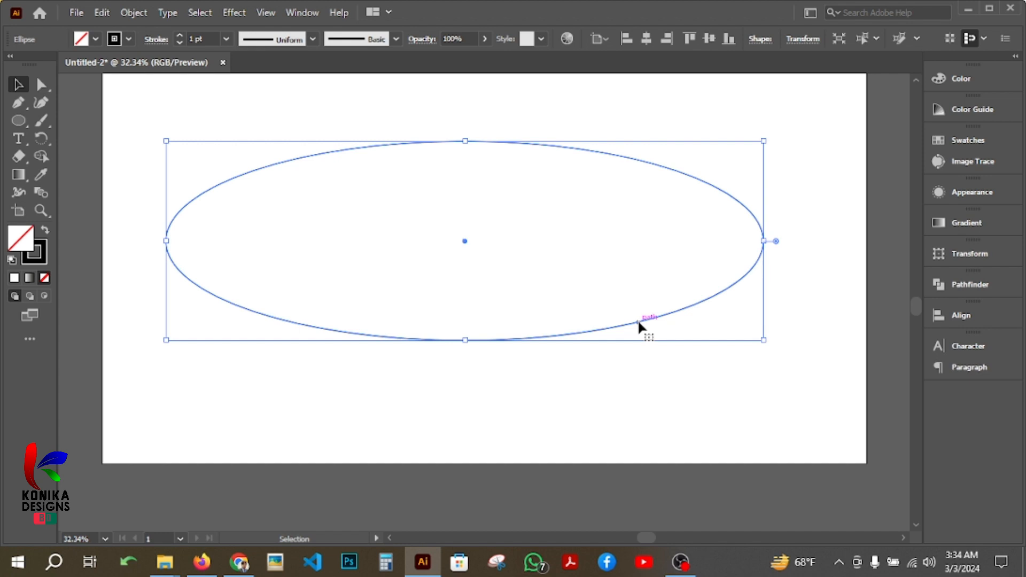
key(Delete)
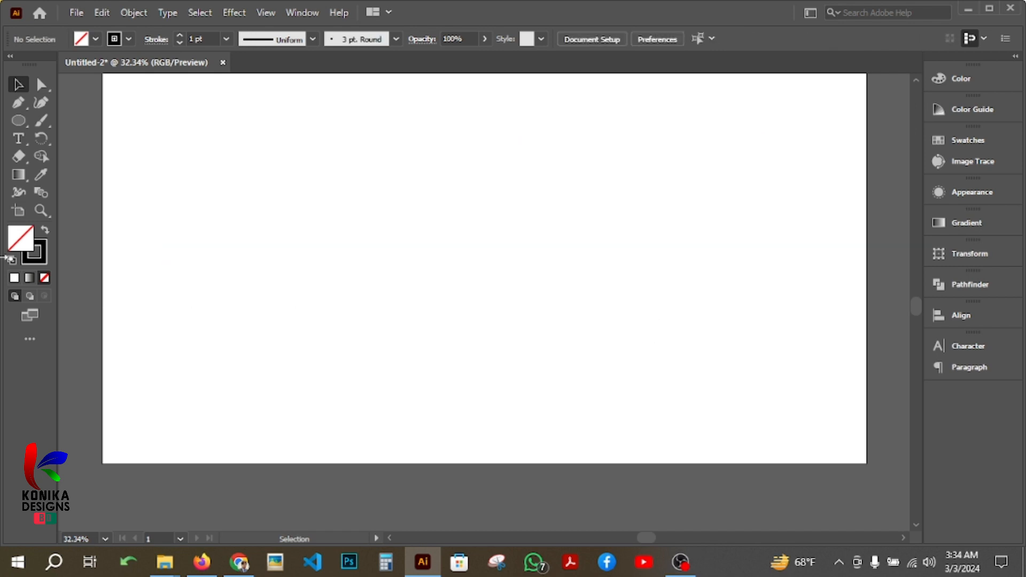
Create a five-sided polygon with a radius of 233.2495 px near the middle of the artboard.
click(21, 117)
click(105, 157)
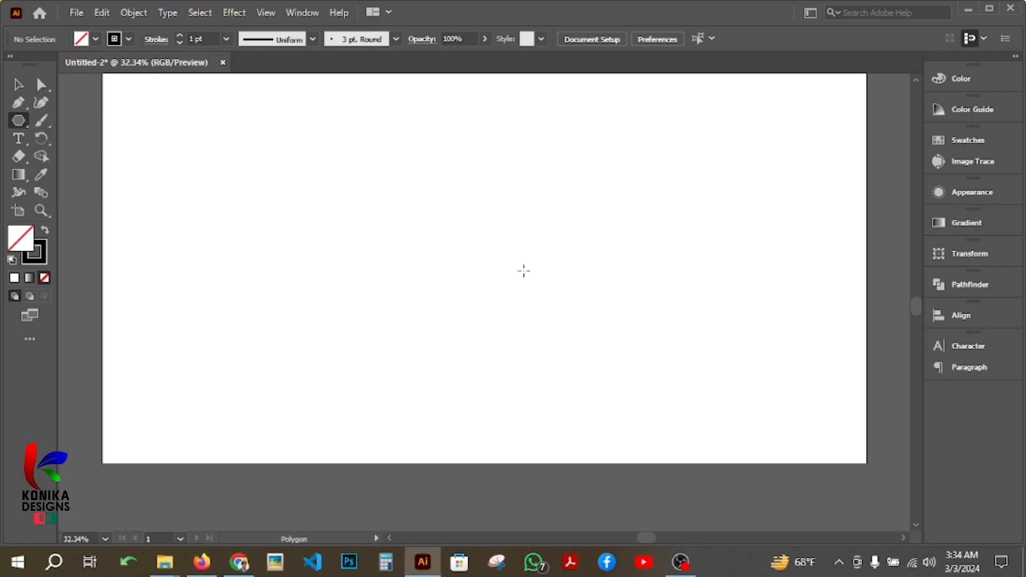
click(480, 240)
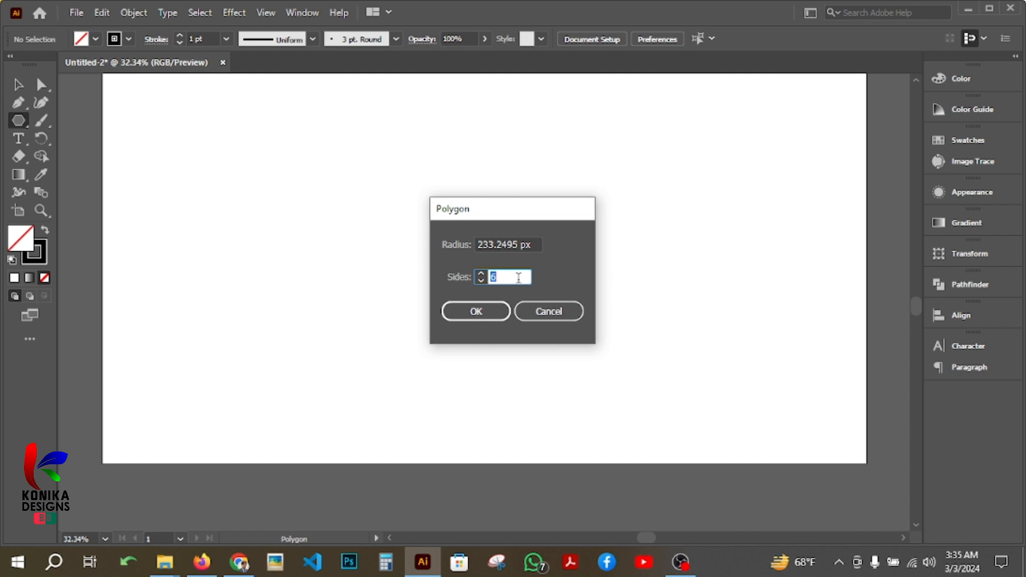
text(5)
key(Return)
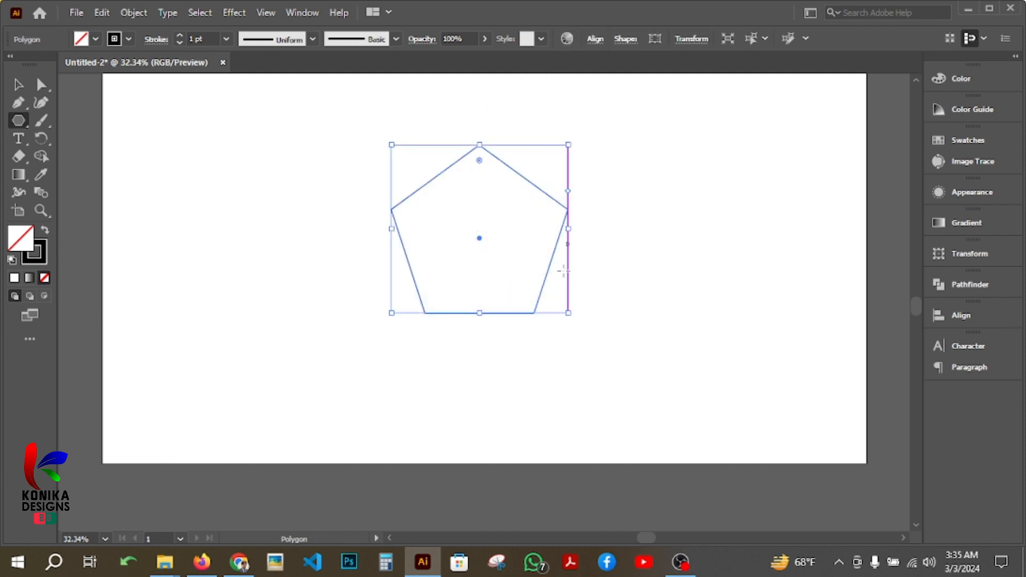
Create a seven-sided polygon with a radius of 233.2495 px to the left of the pentagon.
click(274, 287)
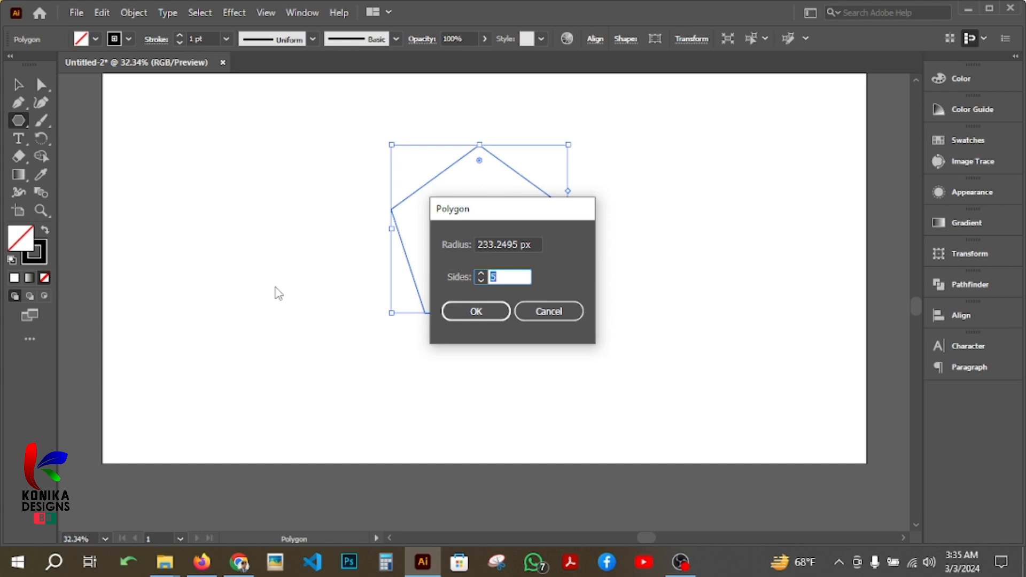
text(7)
key(Return)
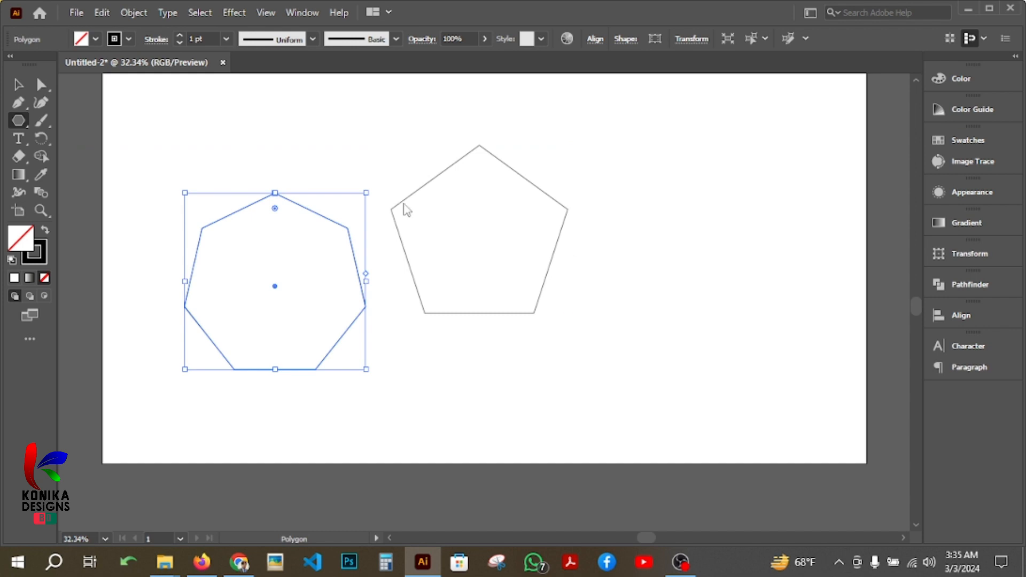
Create an eight-sided polygon with a radius of 233.2495 px and move it clear of the pentagon, to its right.
click(635, 193)
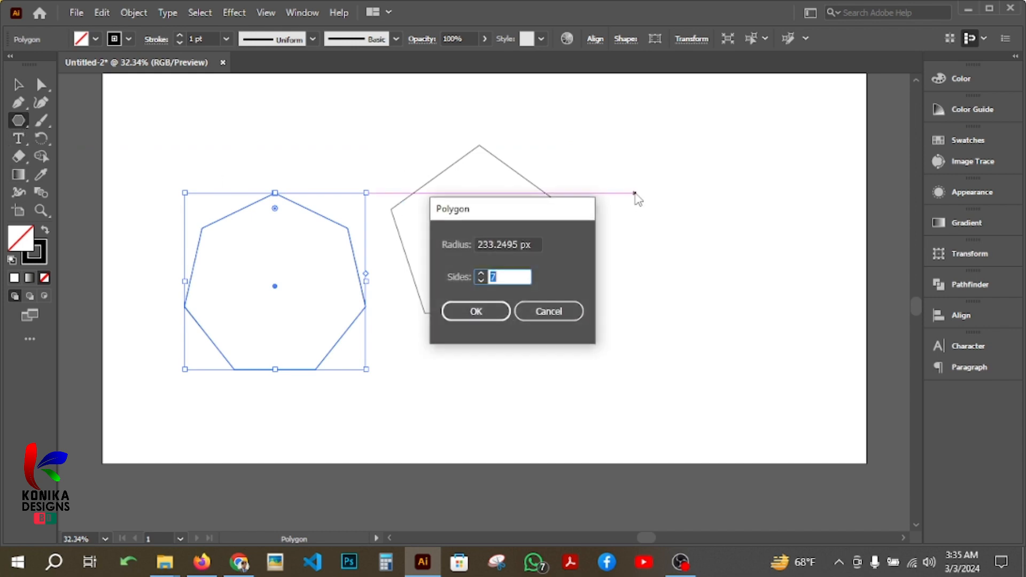
text(8)
key(Return)
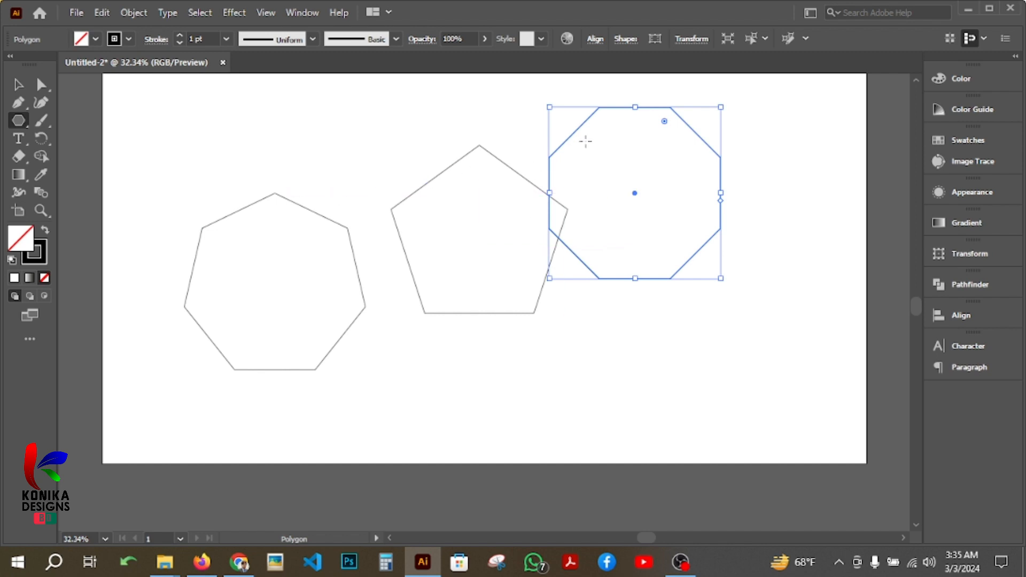
key(v)
drag(573, 145, 643, 204)
Create a four-sided polygon with a radius of 233.2495 px overlapping the top of the heptagon.
click(421, 193)
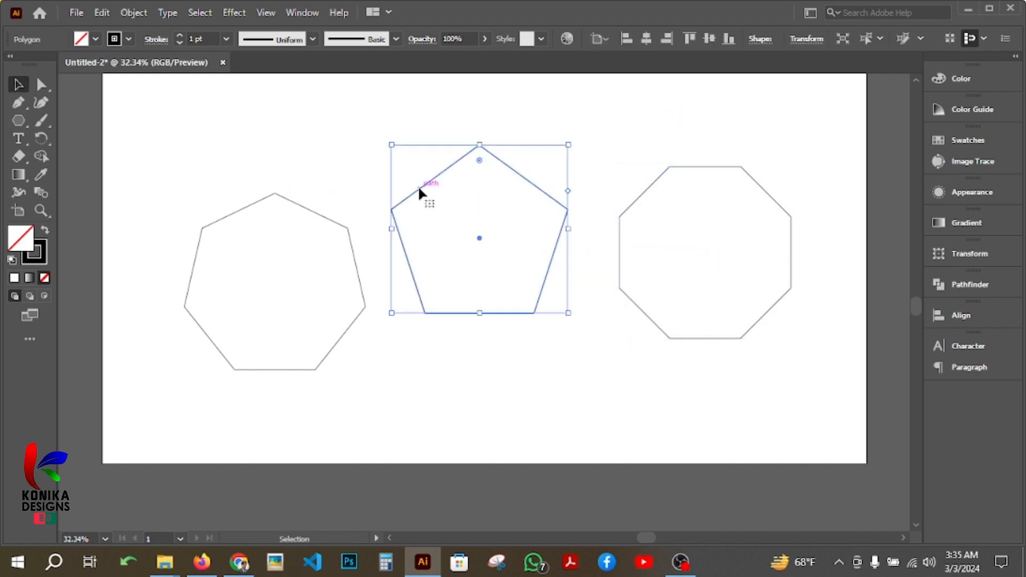
click(19, 120)
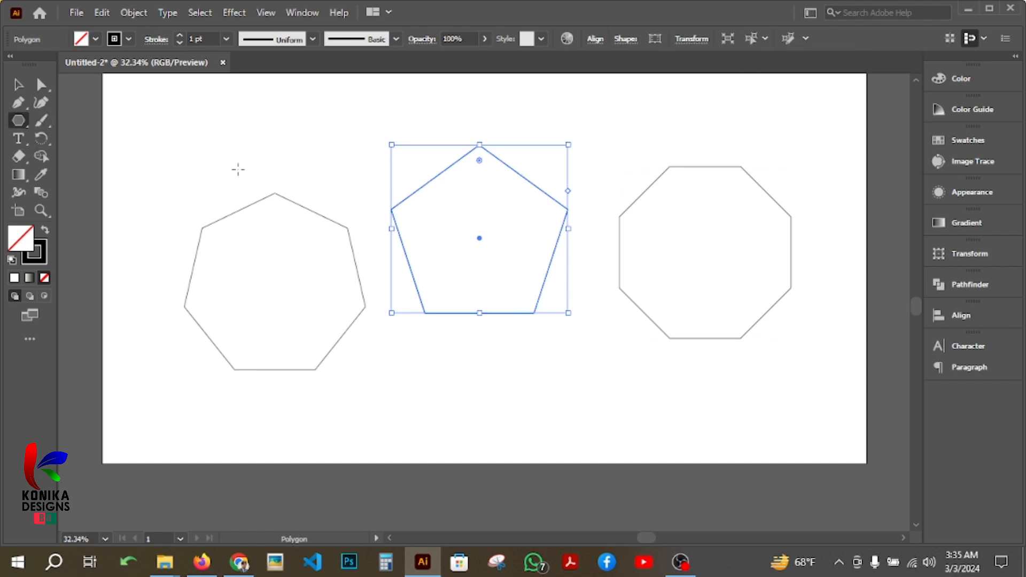
click(274, 165)
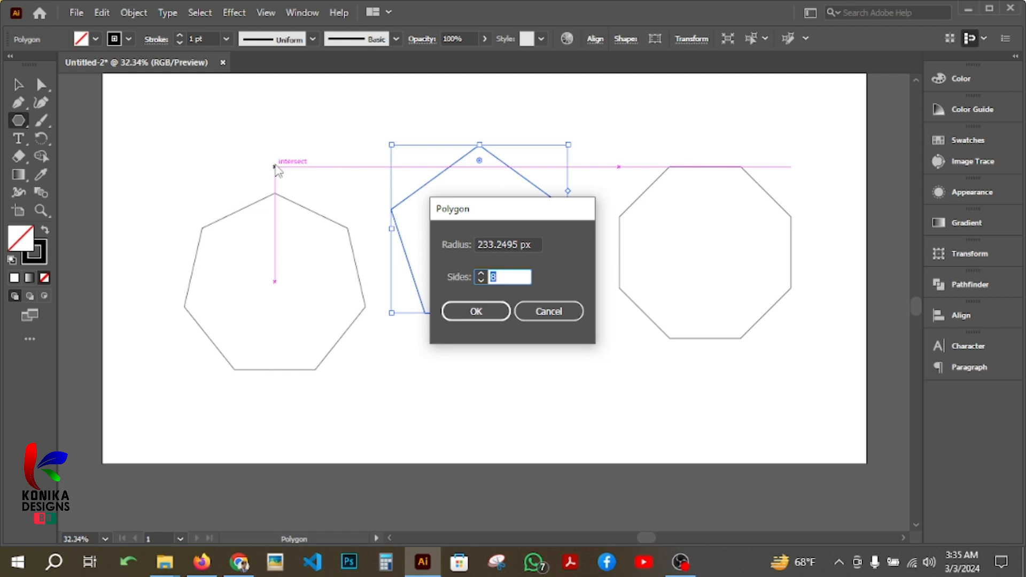
text(4)
key(Return)
scroll(275, 166, up, 2)
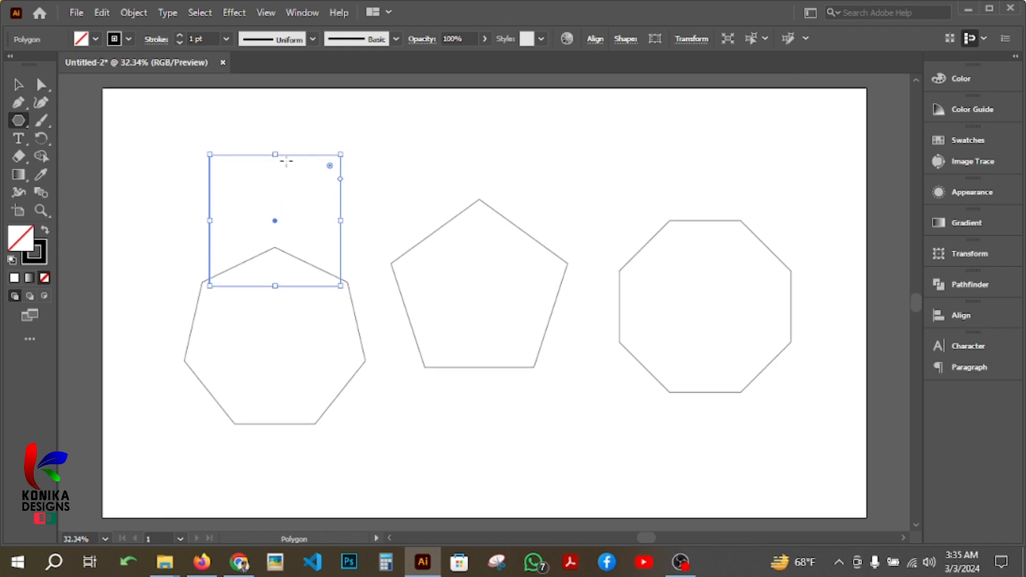
Create a three-sided polygon with a radius of 233.2495 px and move it below the gap between the pentagon and octagon.
click(417, 165)
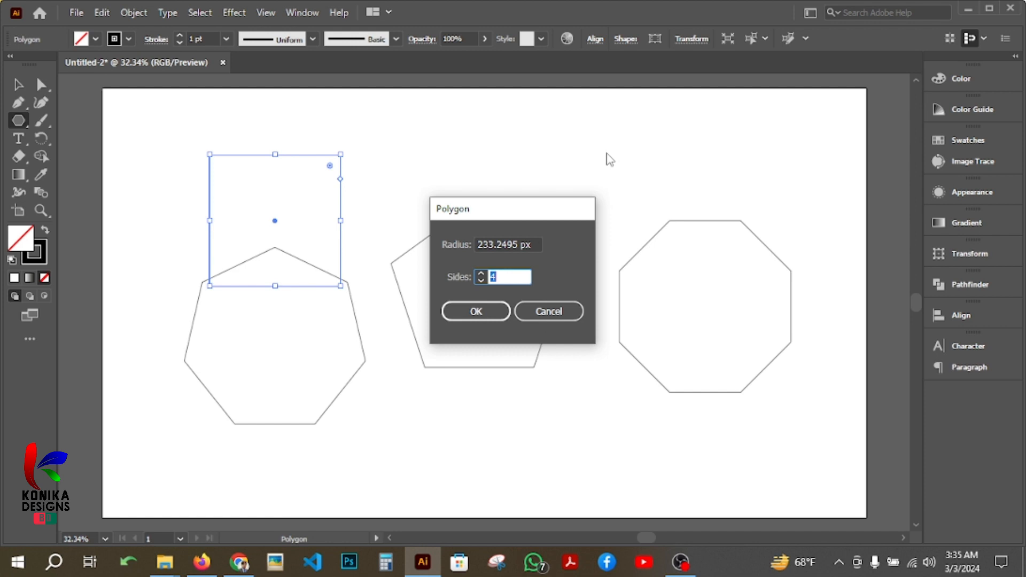
text(3)
key(Return)
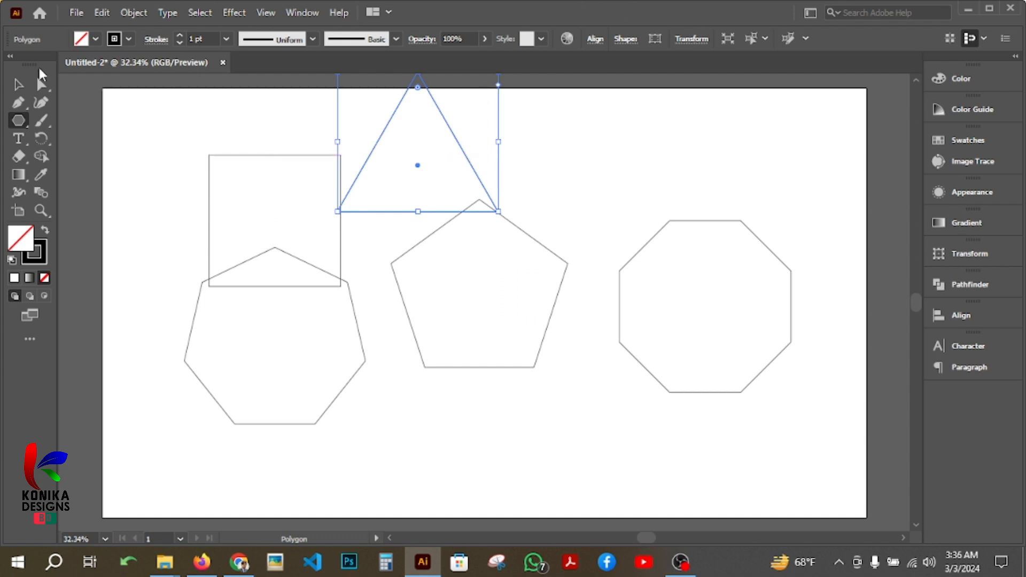
click(17, 87)
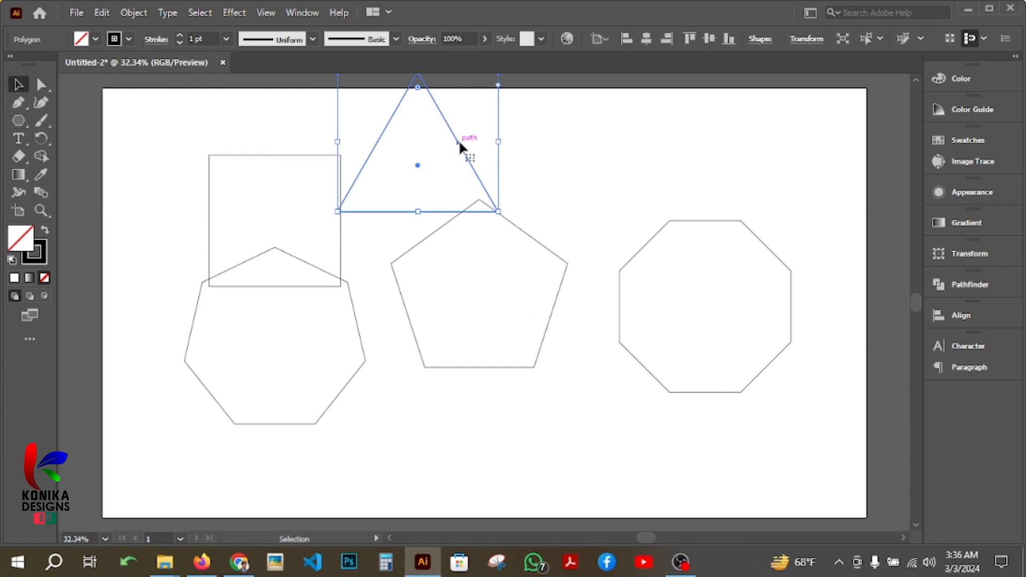
drag(458, 140, 628, 160)
scroll(627, 154, up, 1)
drag(635, 152, 603, 399)
scroll(603, 399, down, 3)
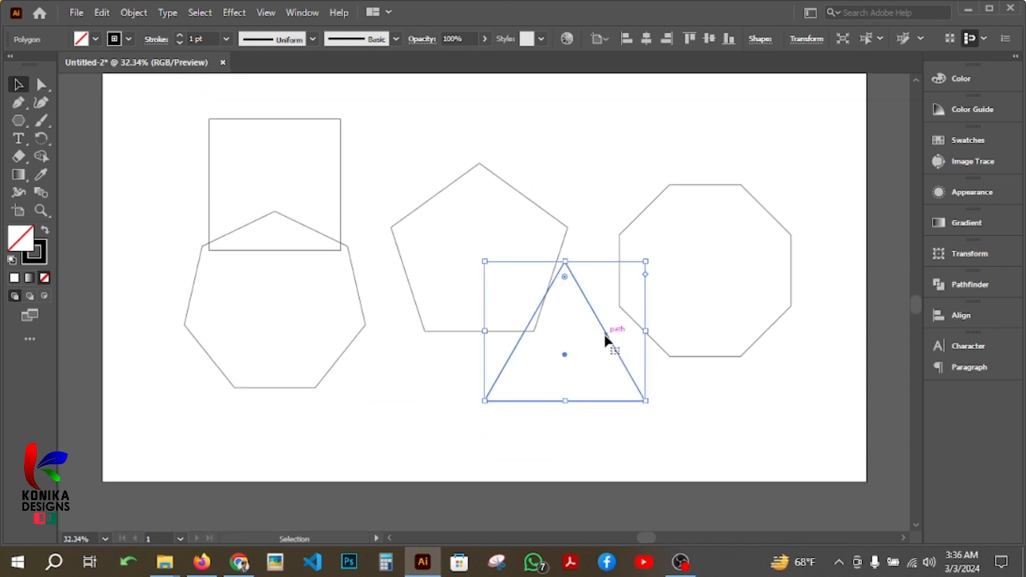
drag(604, 333, 621, 374)
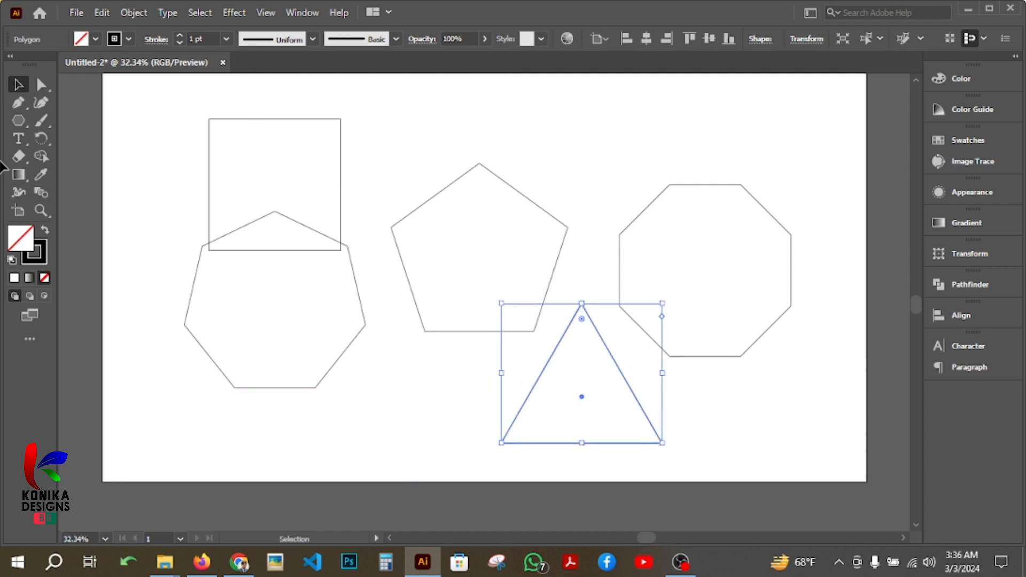
Create a second three-sided polygon with a radius of 233.2495 px and move it above the octagon.
click(25, 120)
click(432, 134)
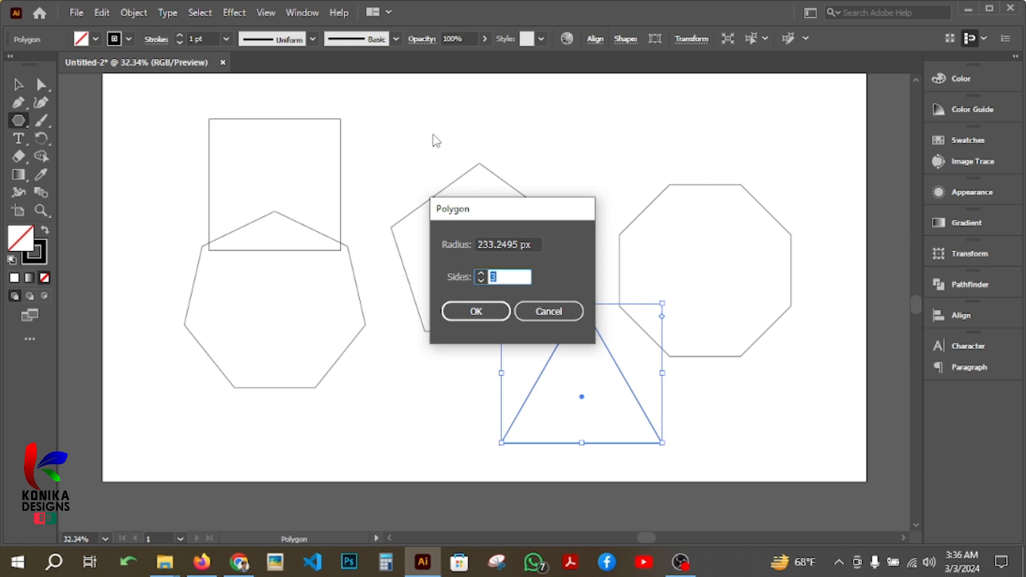
text(3)
key(Return)
scroll(433, 134, up, 3)
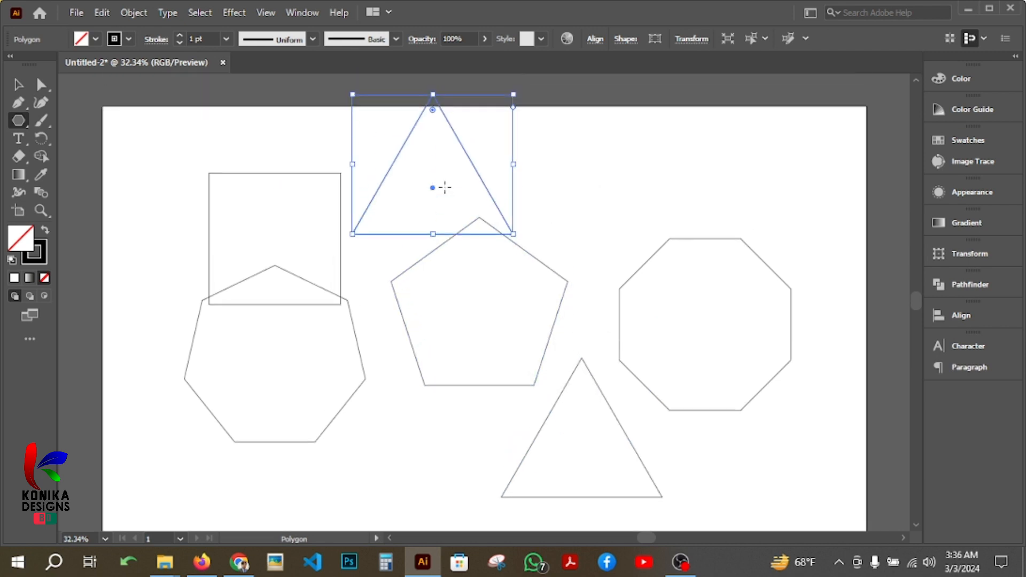
click(17, 84)
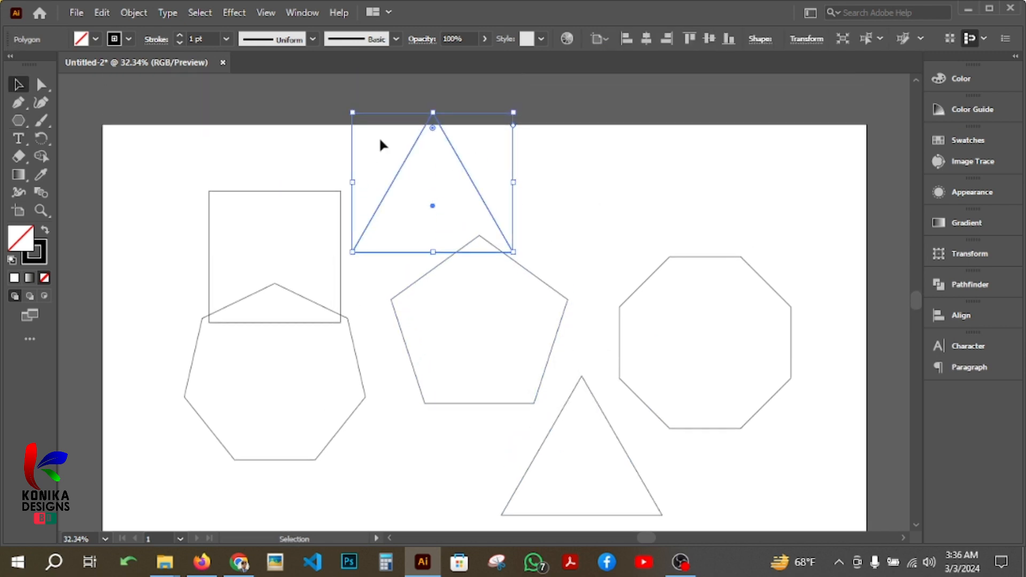
drag(470, 181, 761, 166)
Create a 50-sided polygon with a radius of 233.2495 px above the pentagon and delete it.
click(19, 121)
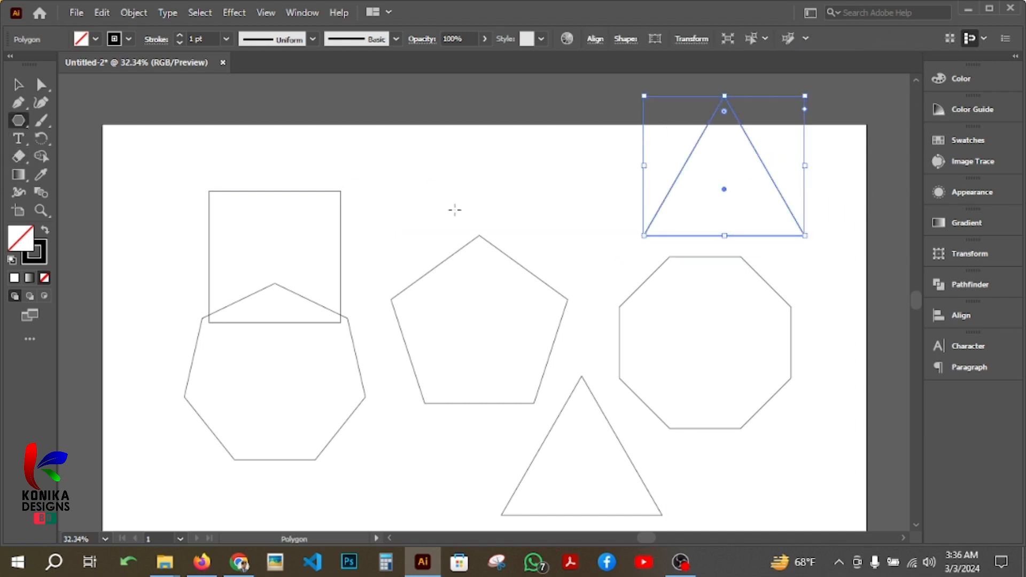
click(435, 204)
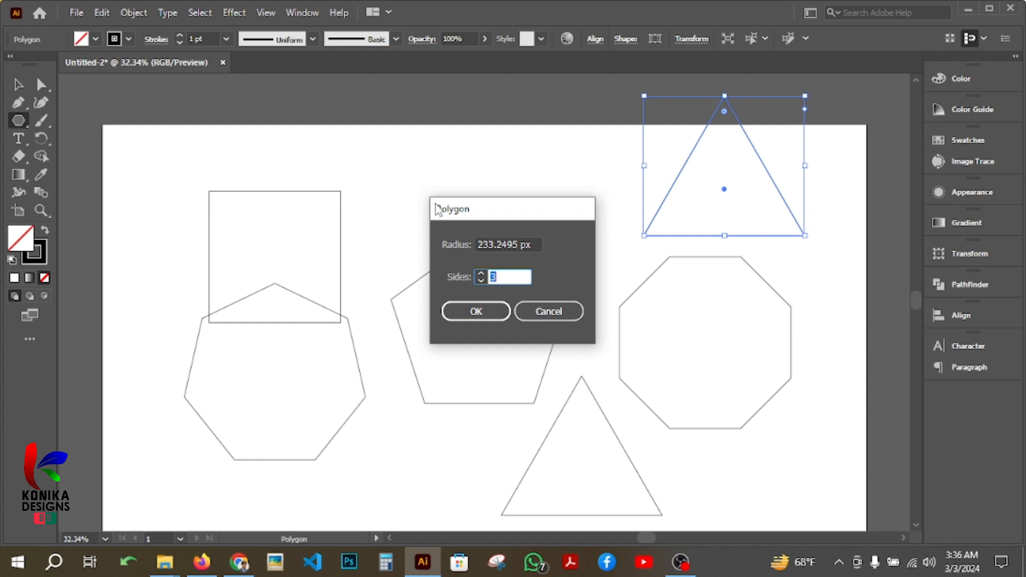
text(50)
click(476, 311)
scroll(523, 361, up, 1)
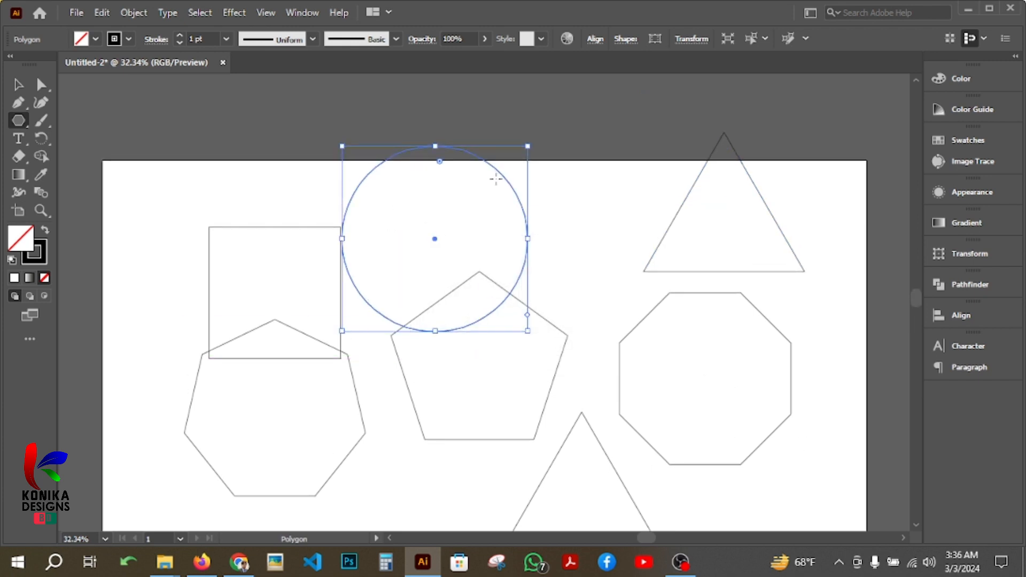
click(18, 84)
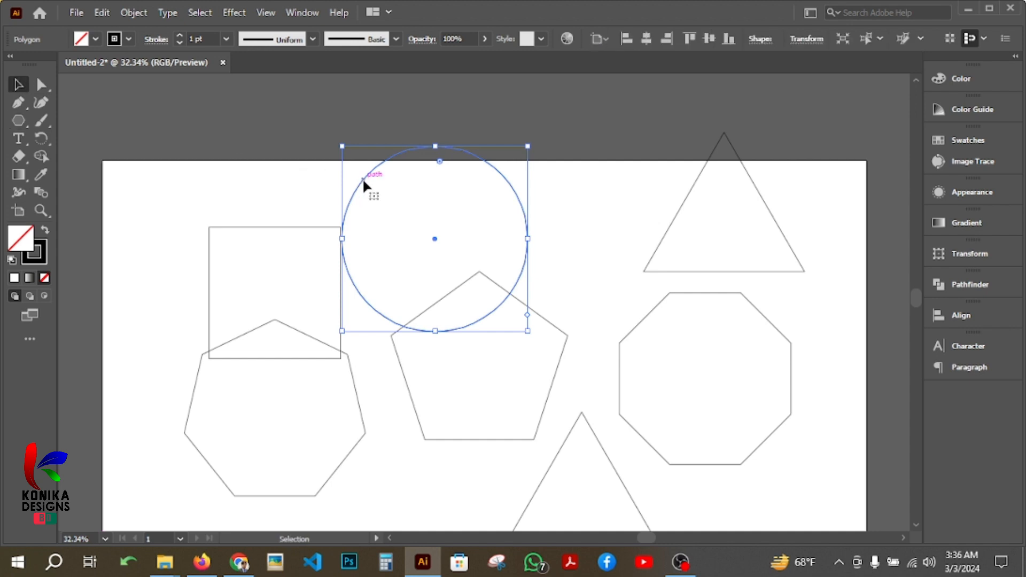
drag(363, 181, 457, 115)
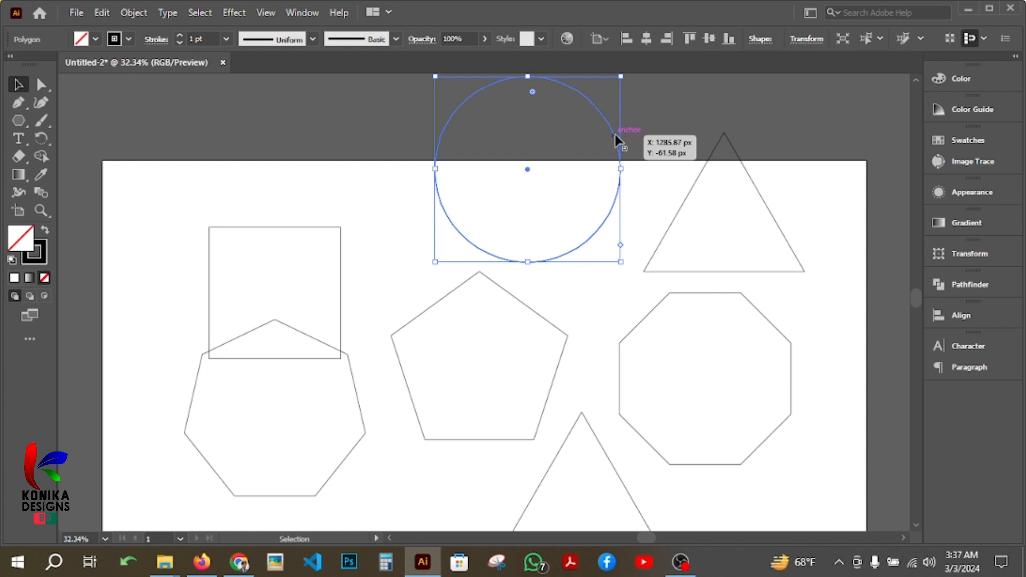
key(Delete)
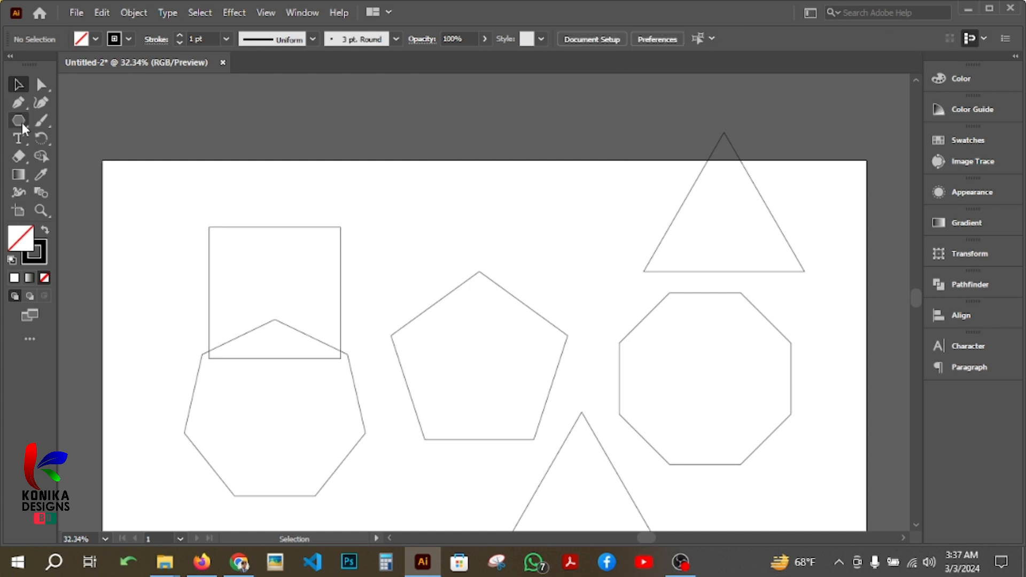
Create a six-pointed star above the pentagon with radius 1 of 174.2291 px and radius 2 of 87.1145 px.
click(21, 123)
click(99, 175)
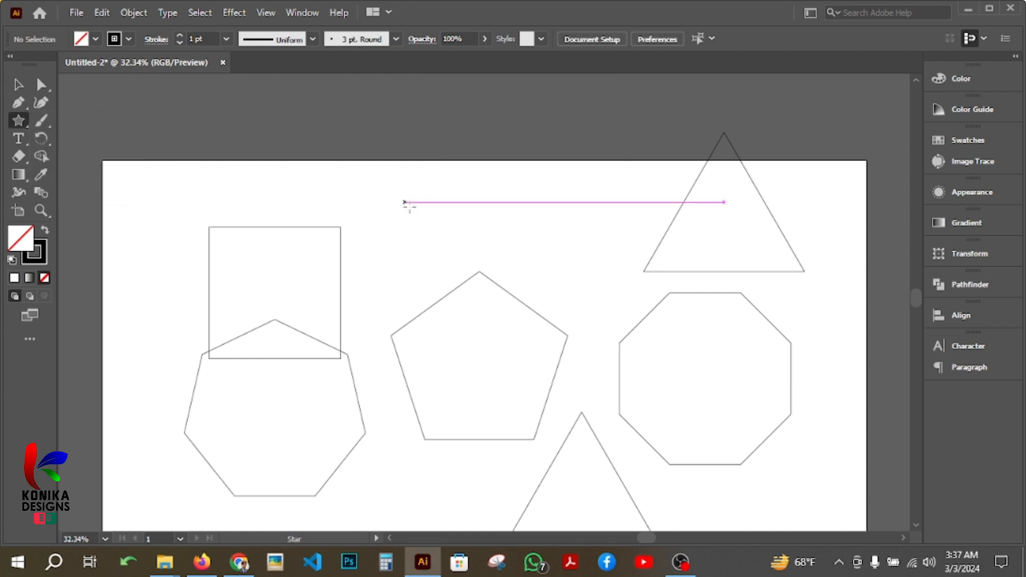
click(460, 210)
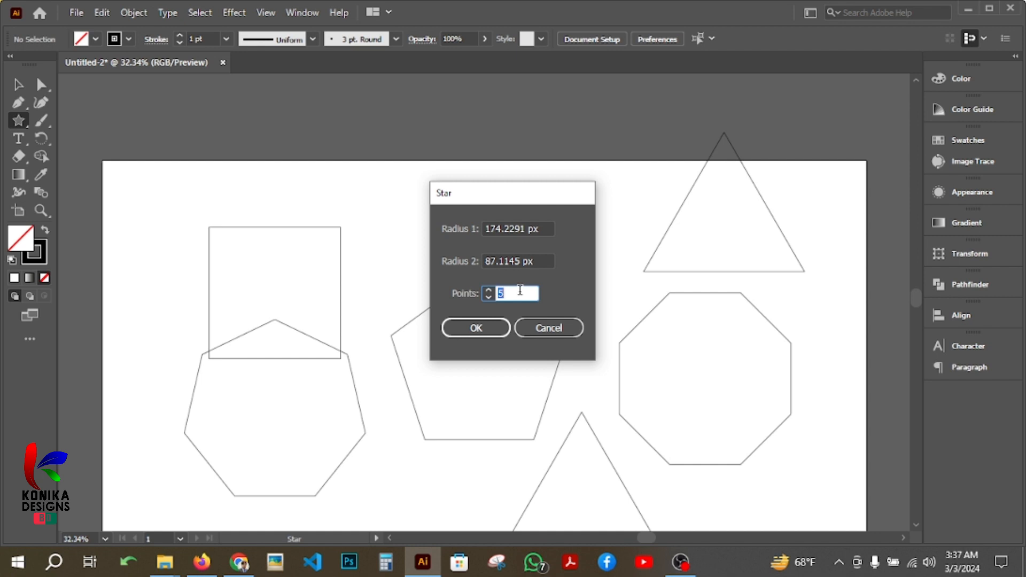
text(6)
key(Return)
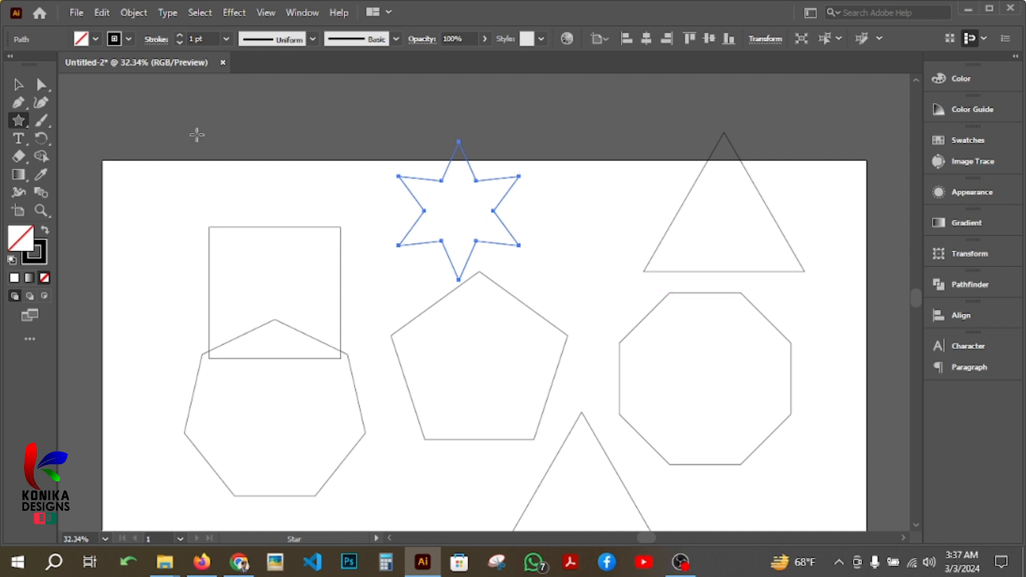
Create an eight-pointed star above the square with radii of 174.2291 px and 87.1145 px.
click(286, 143)
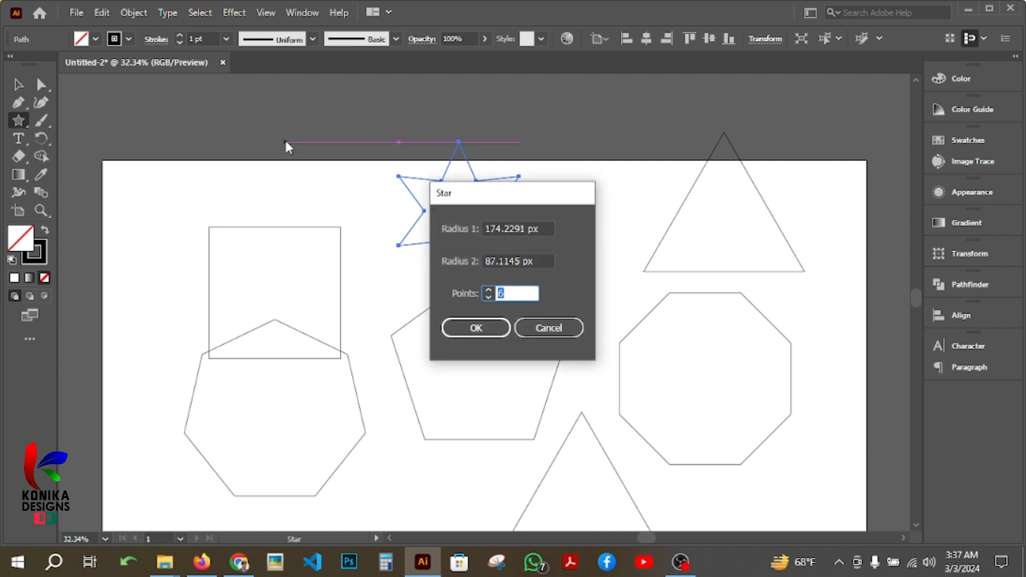
text(8)
key(Return)
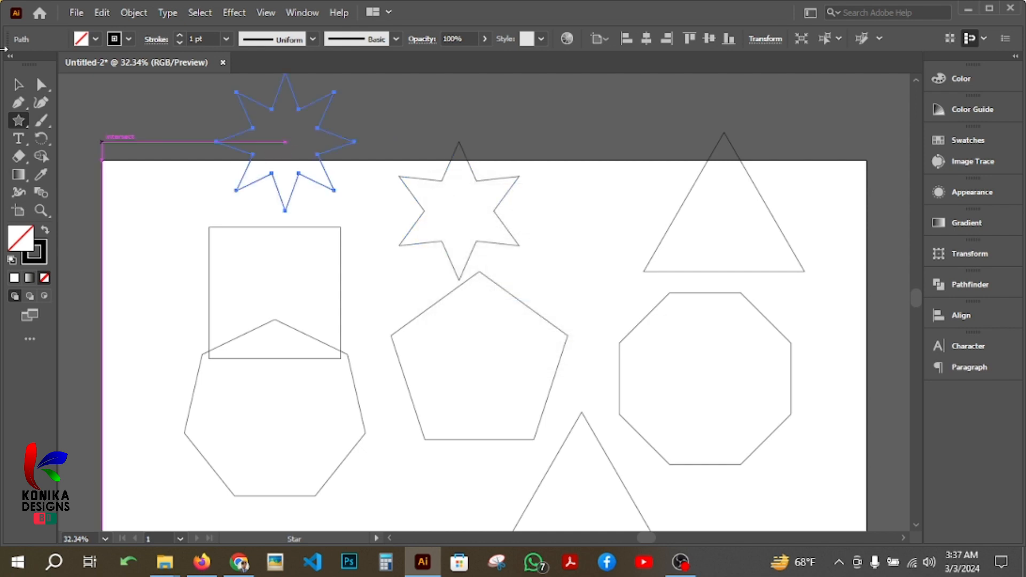
Create a four-pointed star between the square and the pentagon with radii of 174.2291 px and 87.1145 px.
click(362, 280)
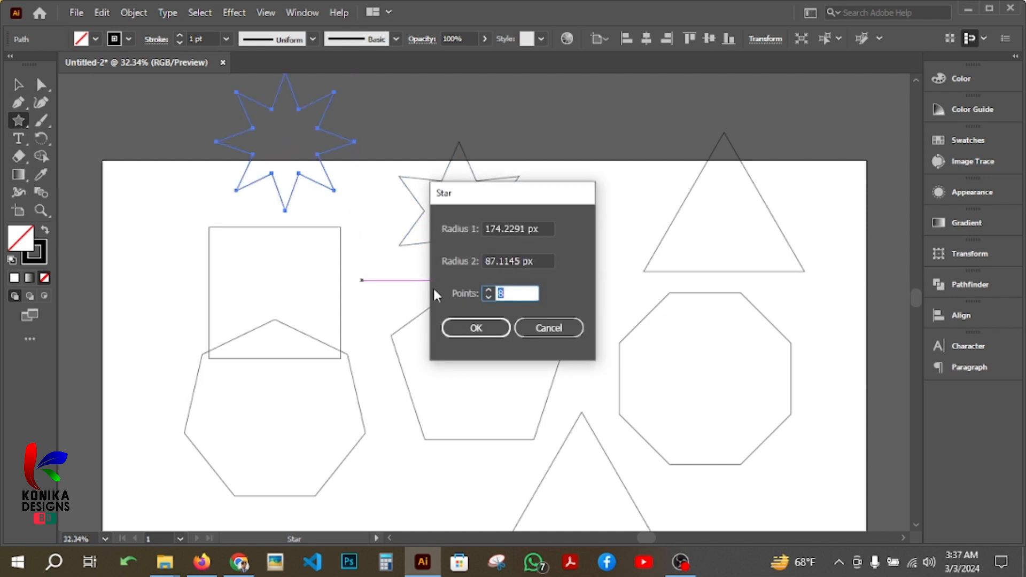
text(4)
key(Return)
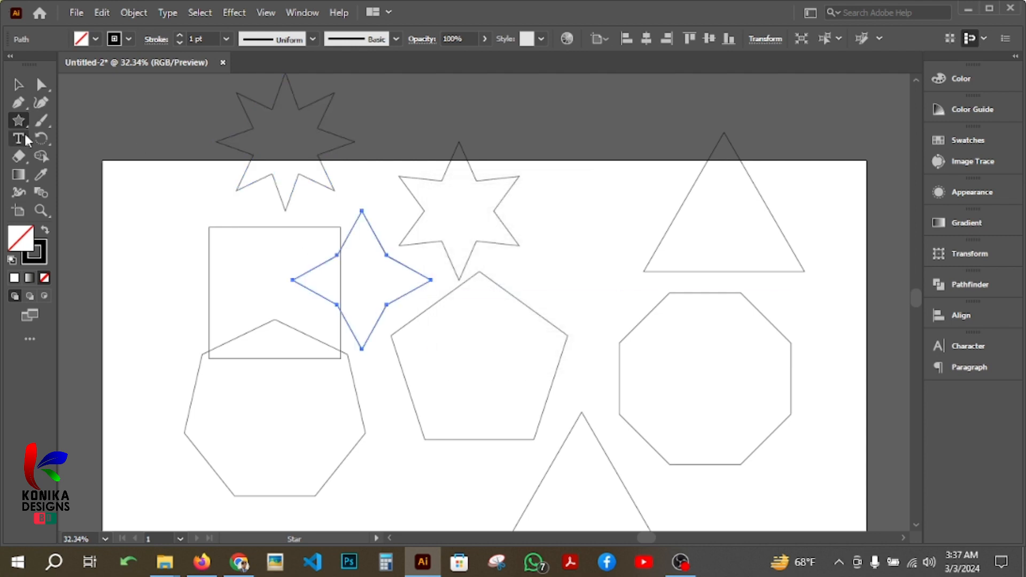
Create a three-pointed star between the six-pointed star and the upper triangle with radii of 174.2291 px and 87.1145 px.
click(589, 261)
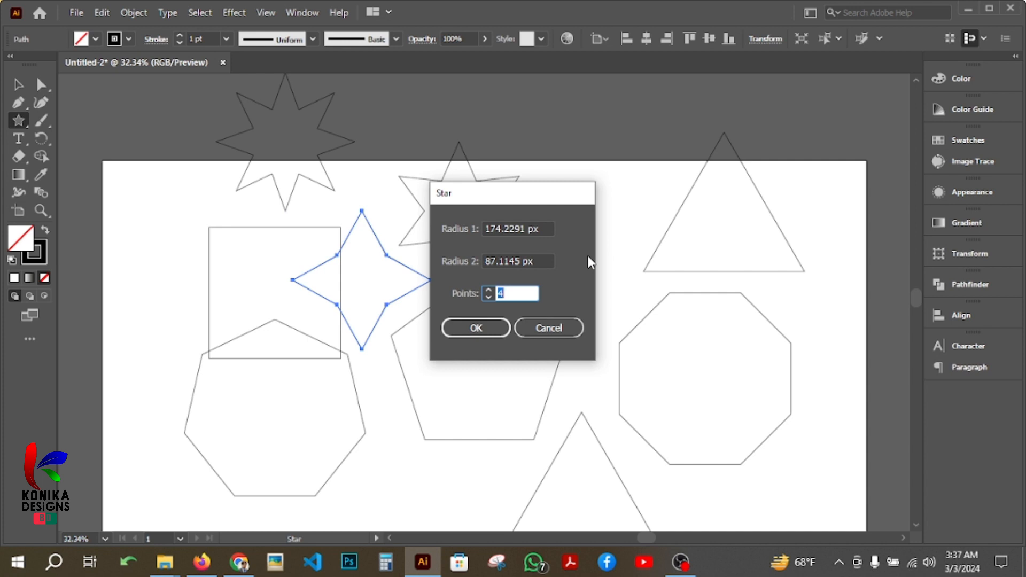
text(3)
key(Return)
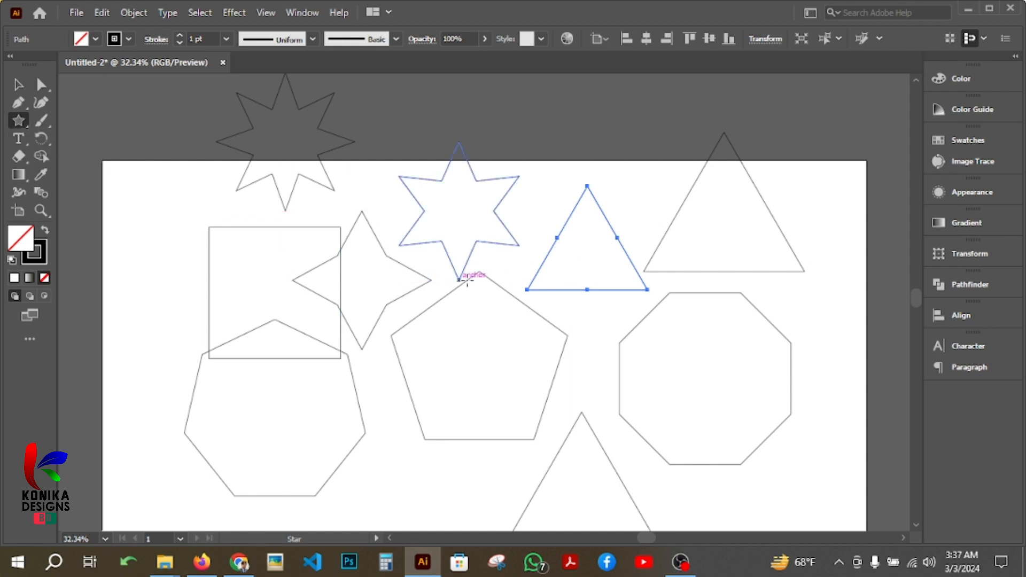
Create a three-pointed star with radius 1 of 200 px and radius 2 of 90 px, and move it onto the octagon.
click(541, 185)
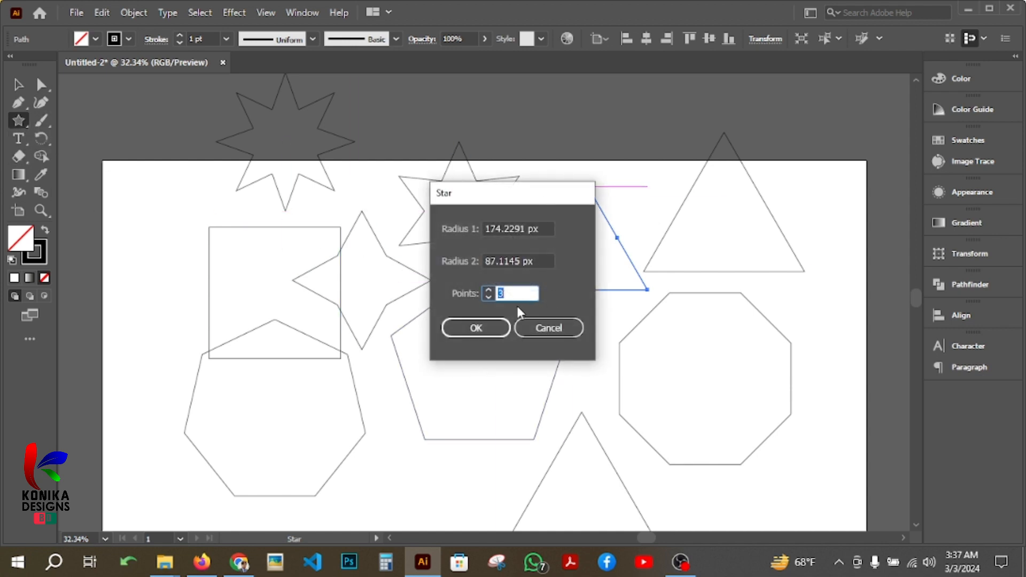
click(542, 261)
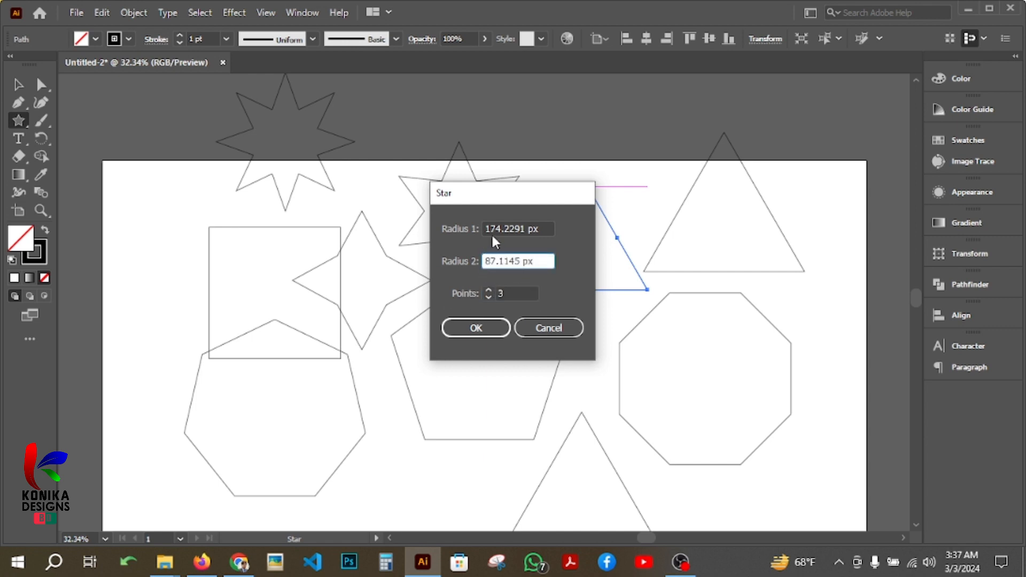
drag(487, 225, 524, 230)
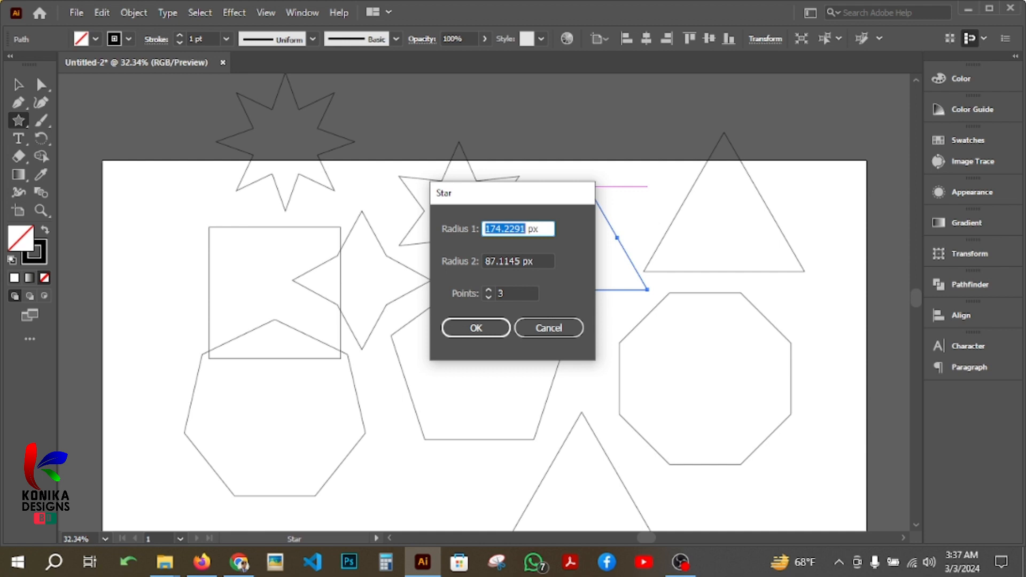
text(200)
mouse_move(490, 261)
mouse_down()
mouse_move(517, 262)
mouse_move(476, 262)
mouse_up()
click(526, 262)
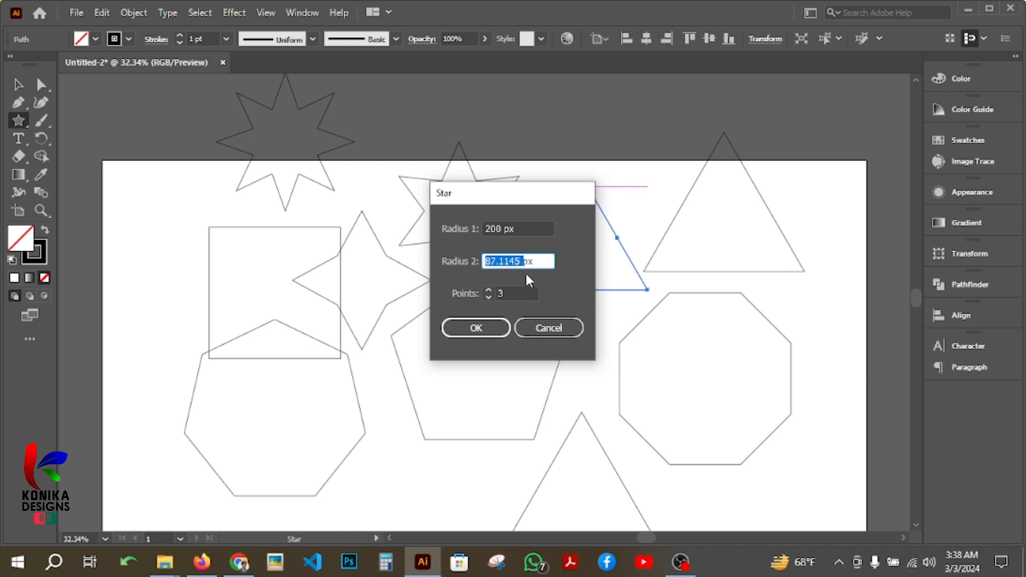
text(90)
click(487, 329)
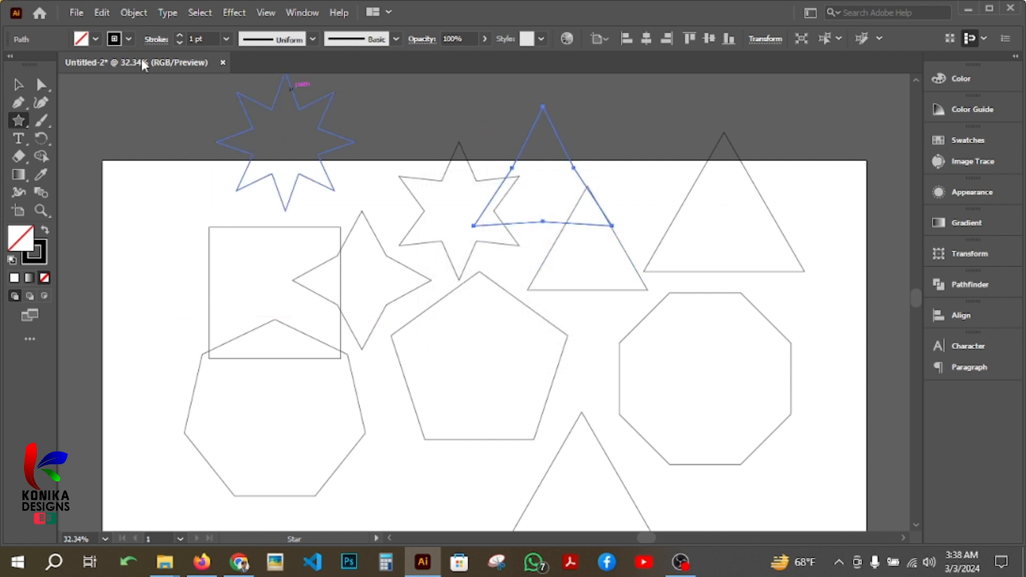
click(20, 85)
drag(533, 139, 688, 375)
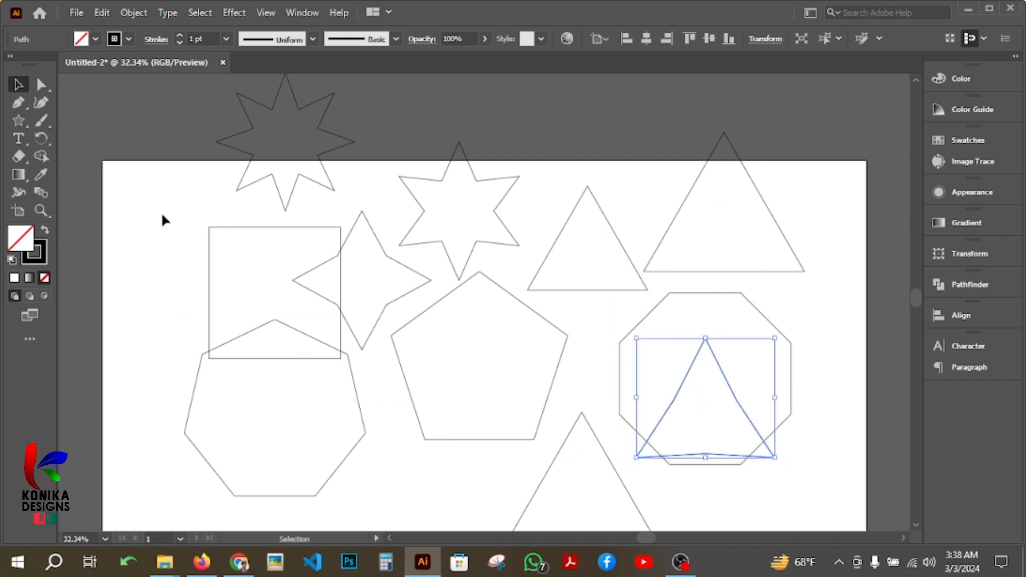
Create a three-pointed star over the upper shapes with radius 1 of 400 px and radius 2 of 100 px.
click(18, 121)
click(411, 134)
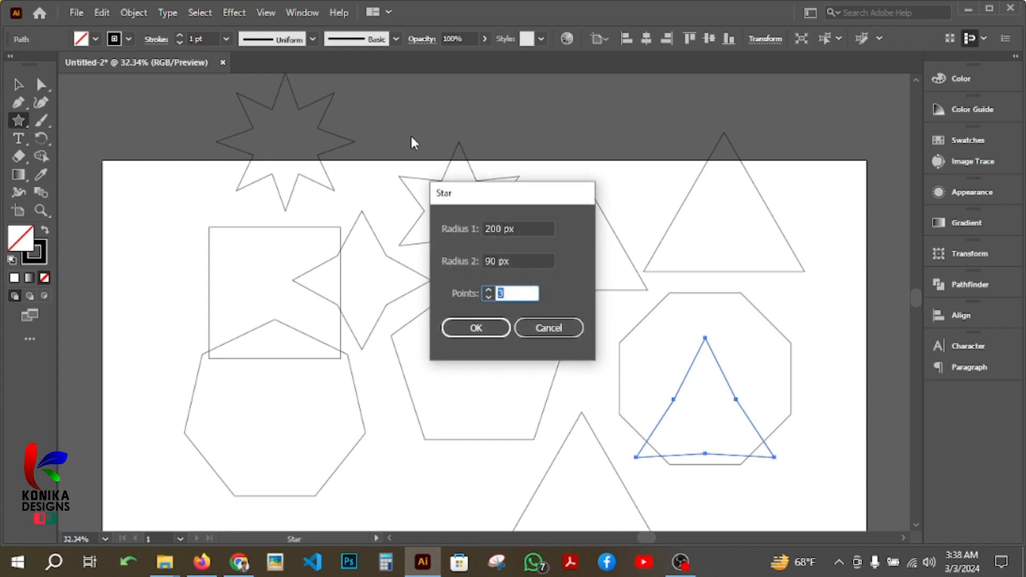
click(508, 261)
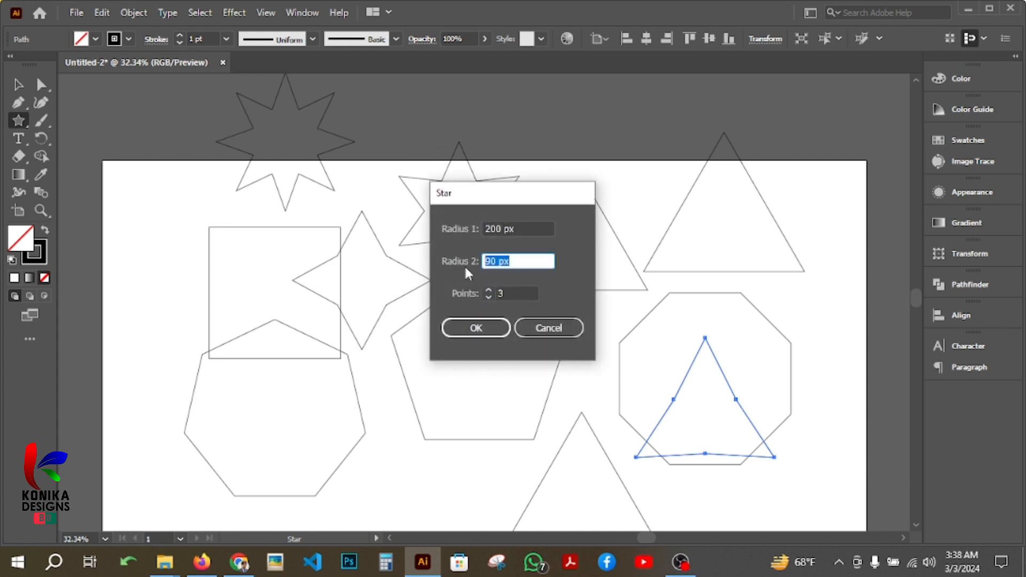
click(517, 227)
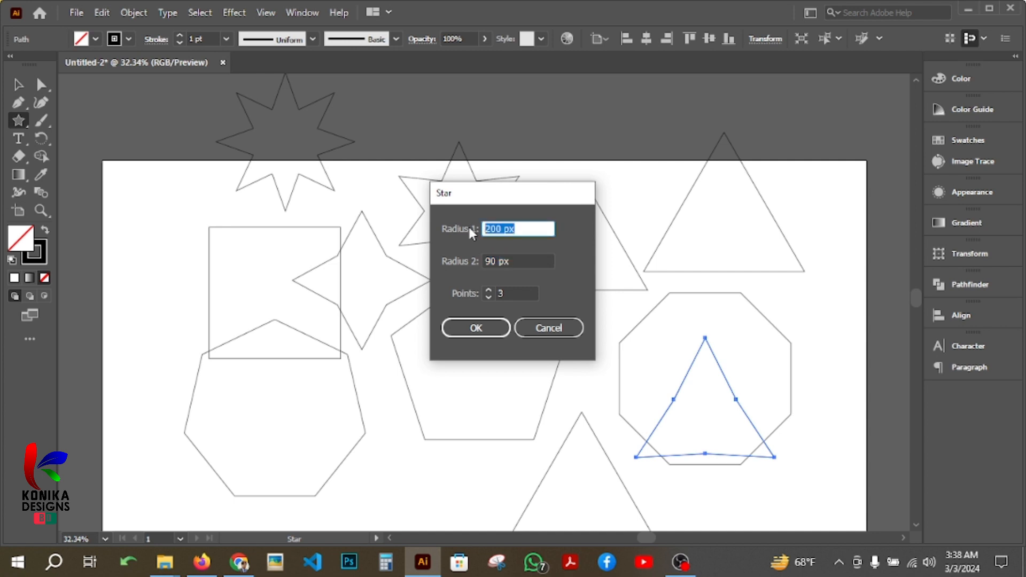
click(522, 262)
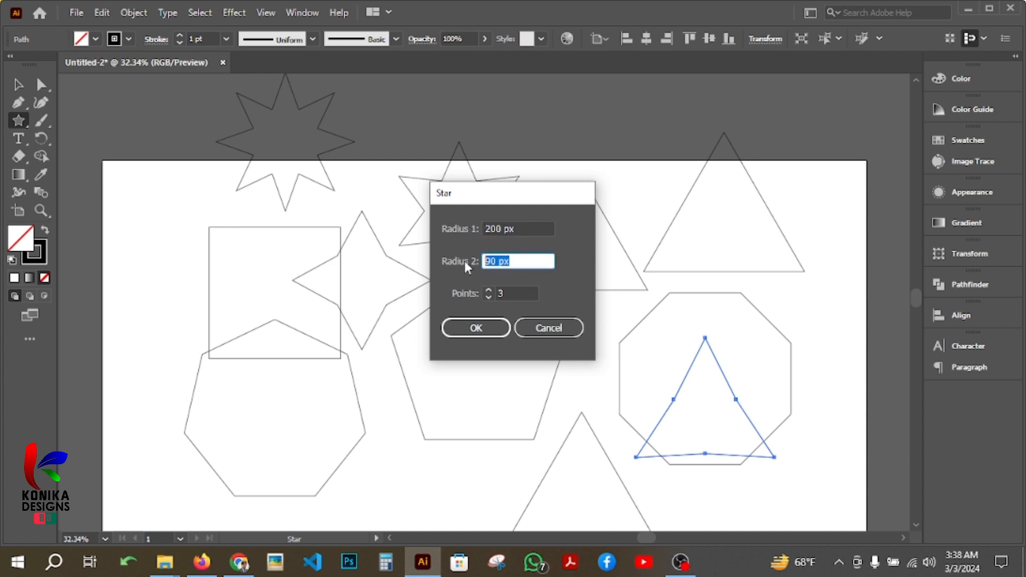
text(100)
click(522, 228)
text(400)
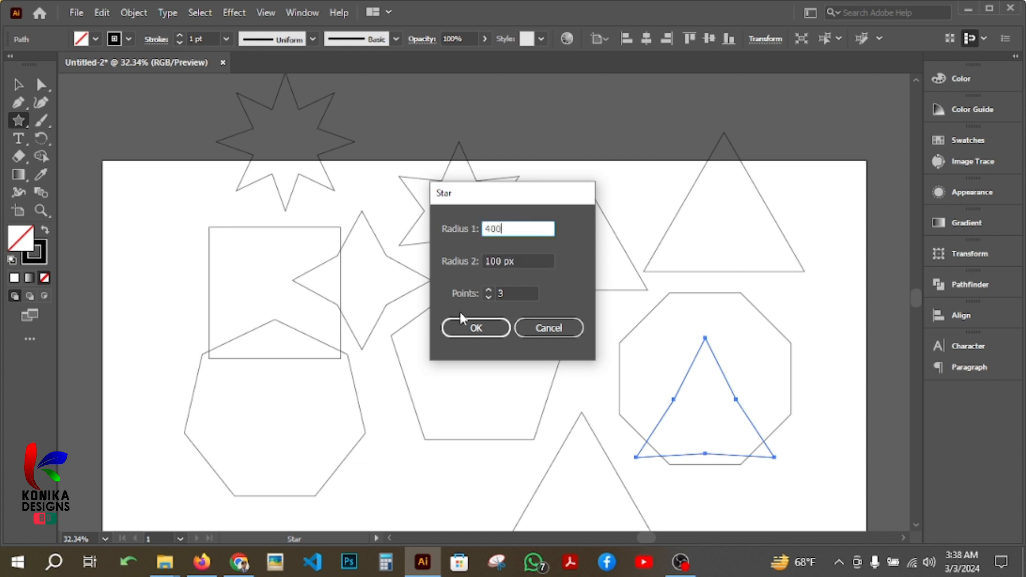
click(487, 330)
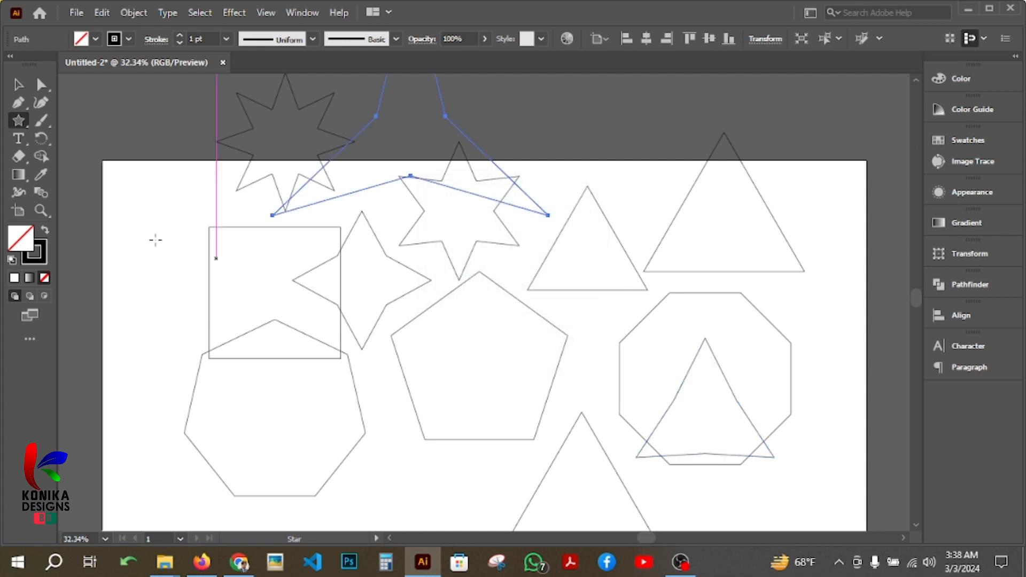
Move the large three-pointed star clear of the other shapes, onto the empty canvas above the artboard.
scroll(153, 236, up, 2)
click(21, 84)
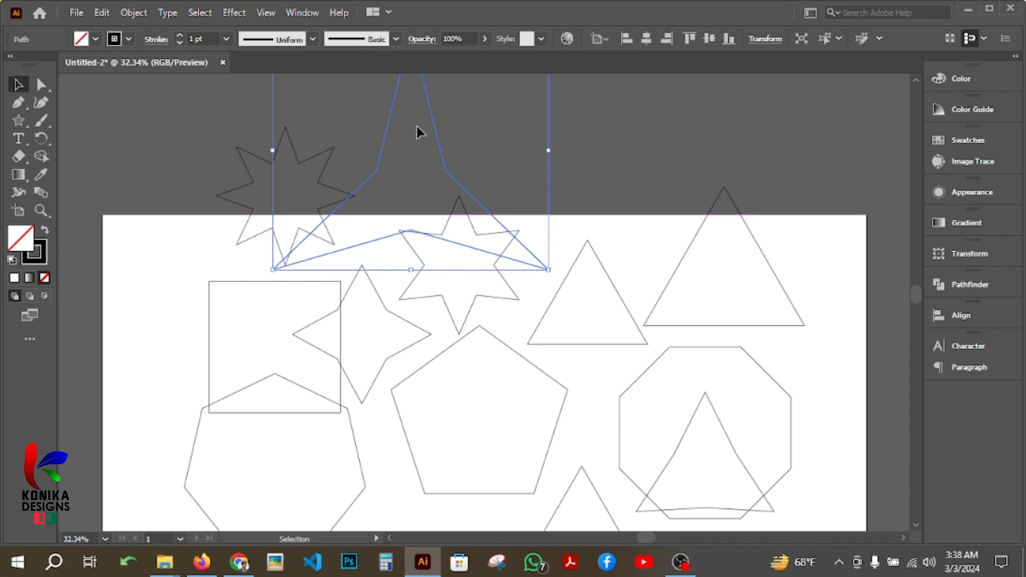
drag(434, 133, 679, 188)
scroll(679, 187, up, 3)
drag(676, 250, 605, 161)
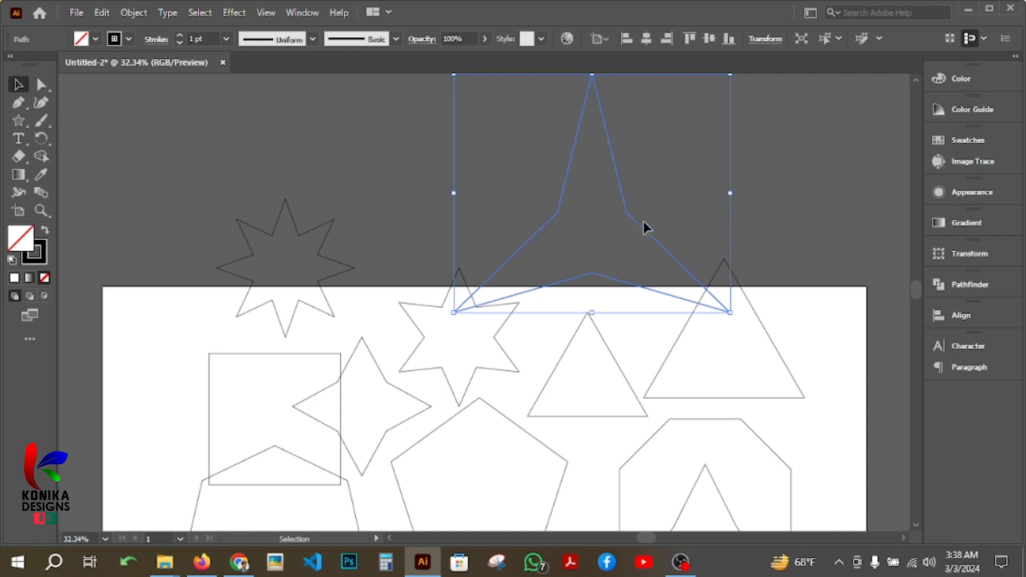
drag(614, 283, 556, 199)
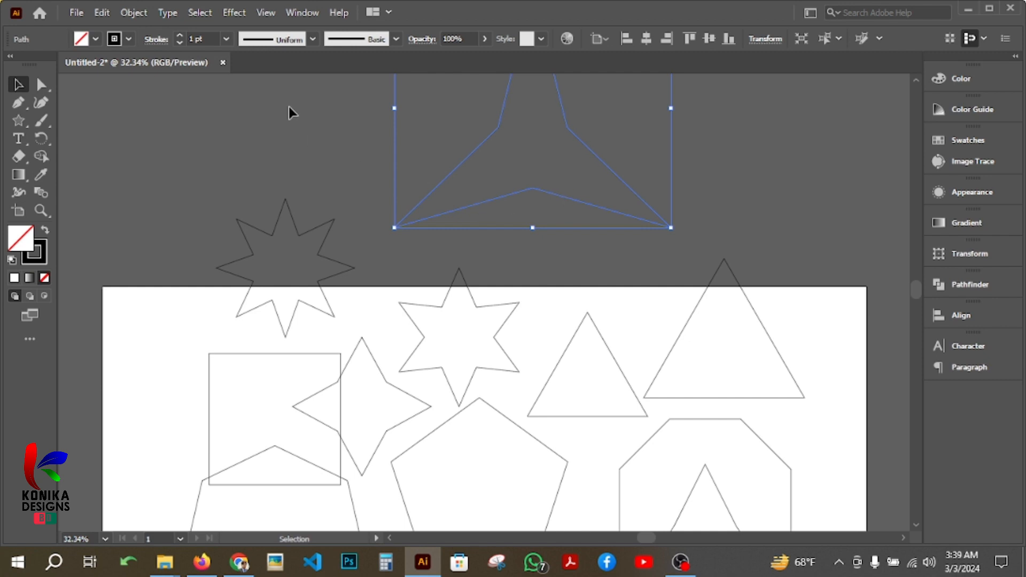
Draw a line segment about 465 px long at about 2.6° below the heptagon, and view the Line Segment options without creating another line.
click(19, 120)
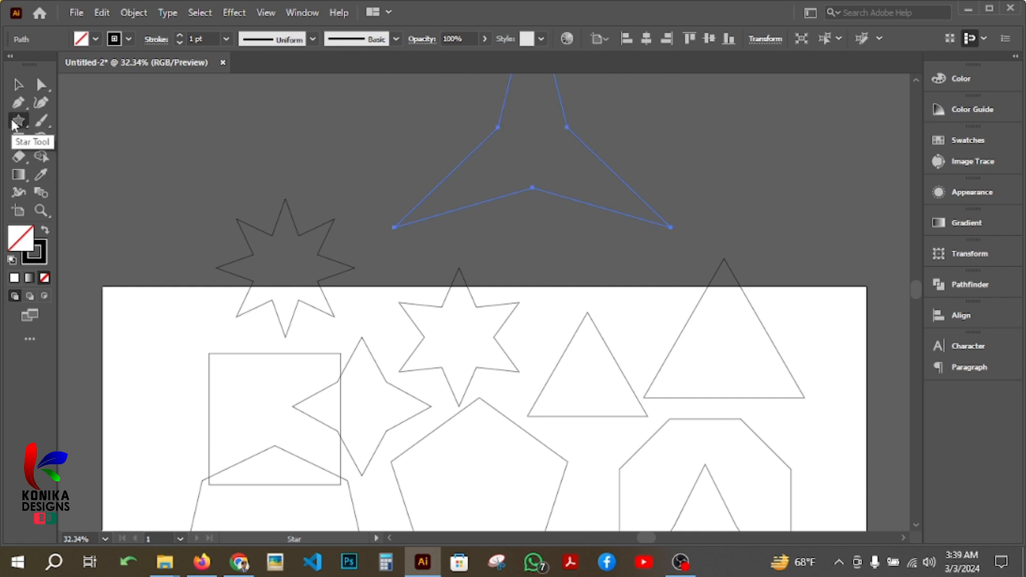
click(19, 120)
click(75, 193)
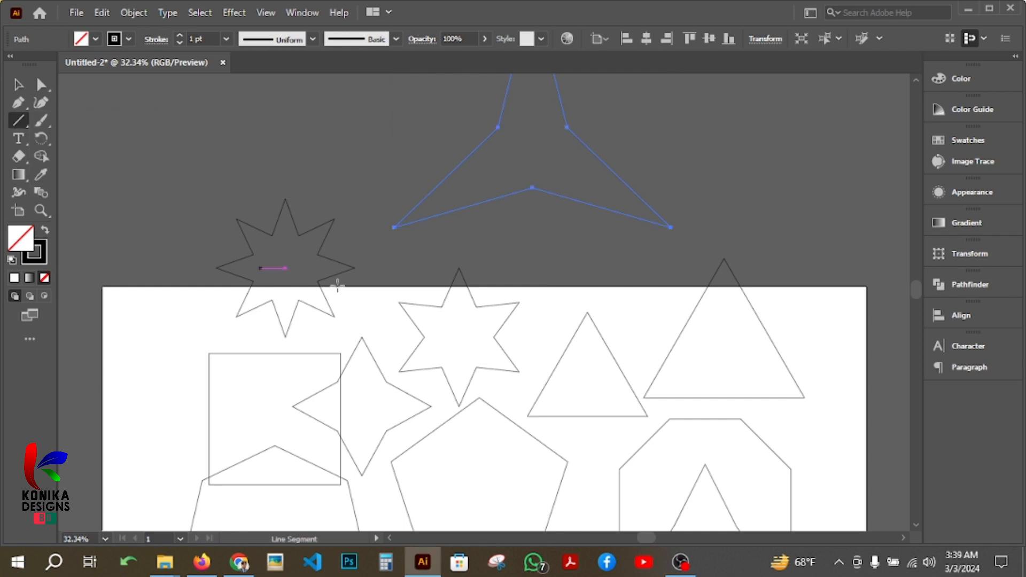
scroll(387, 293, down, 3)
scroll(387, 293, down, 3)
drag(247, 409, 432, 401)
click(412, 355)
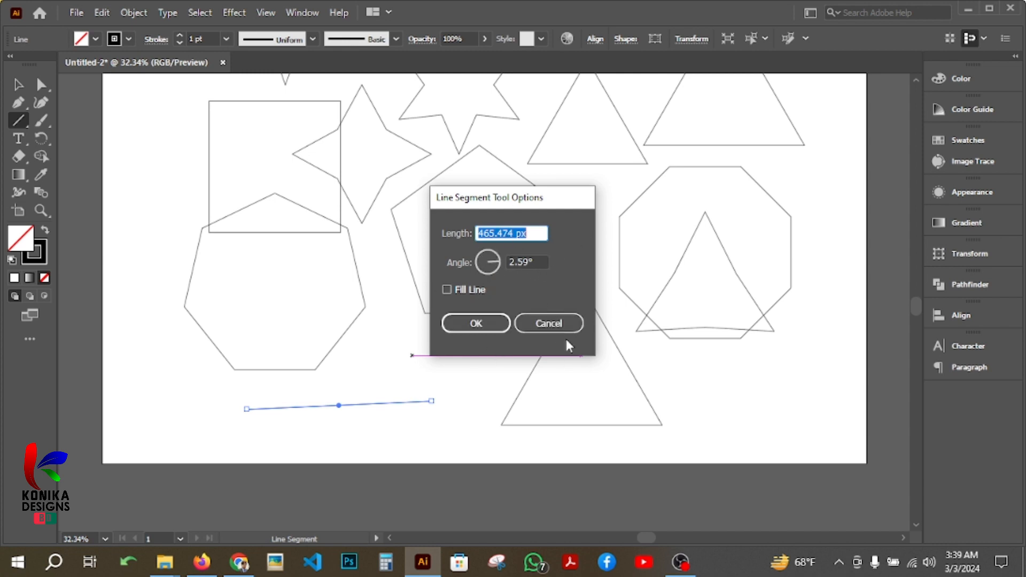
click(564, 323)
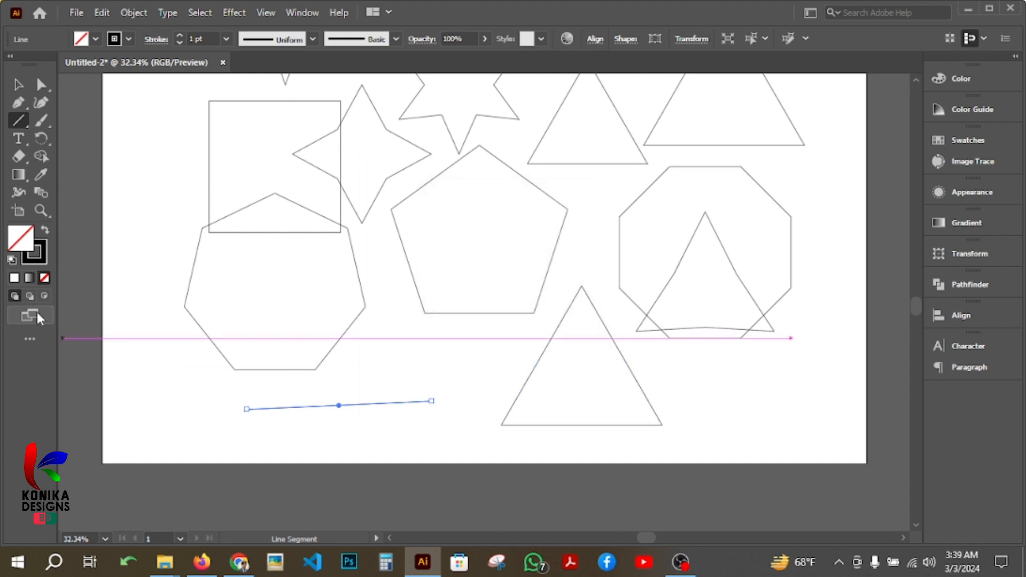
Delete all the drawn shapes and the line, including the large three-pointed star above the artboard.
scroll(107, 374, up, 5)
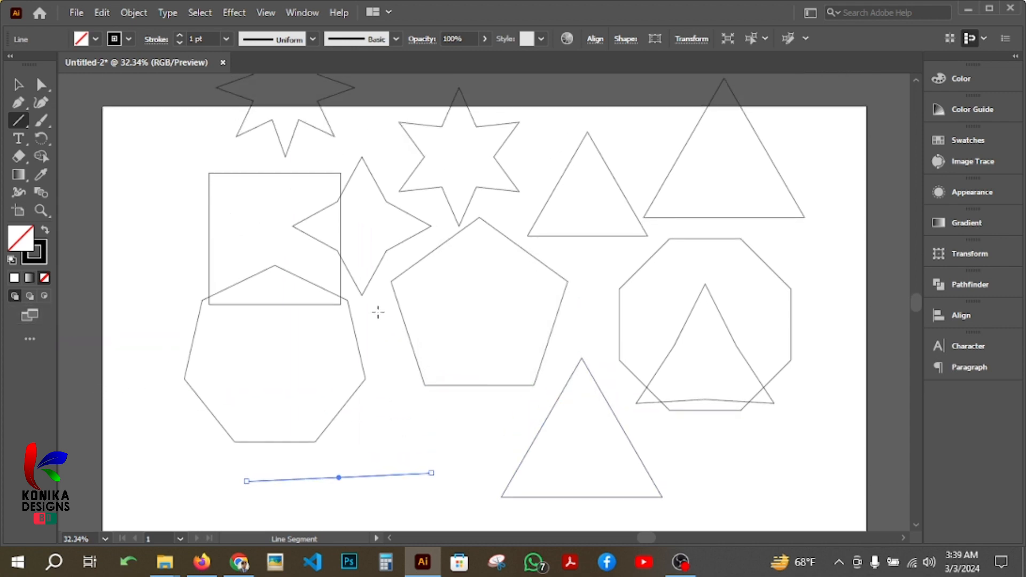
key(v)
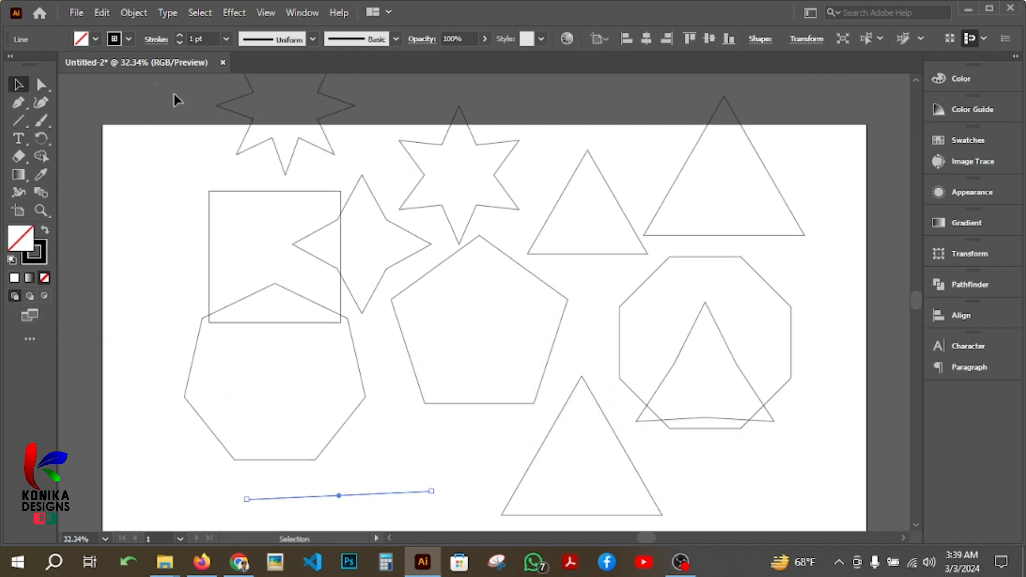
drag(175, 94, 815, 461)
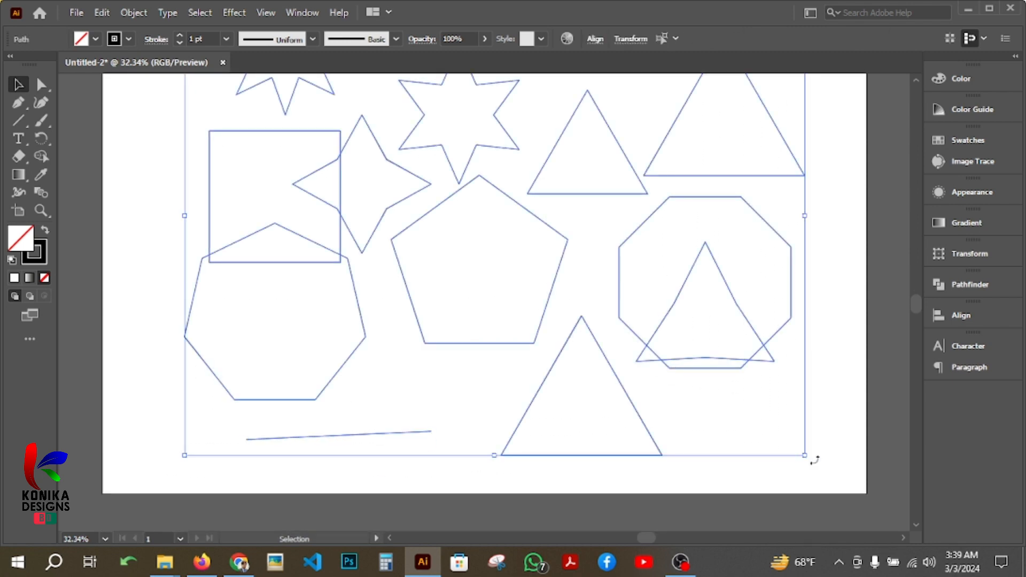
key(Delete)
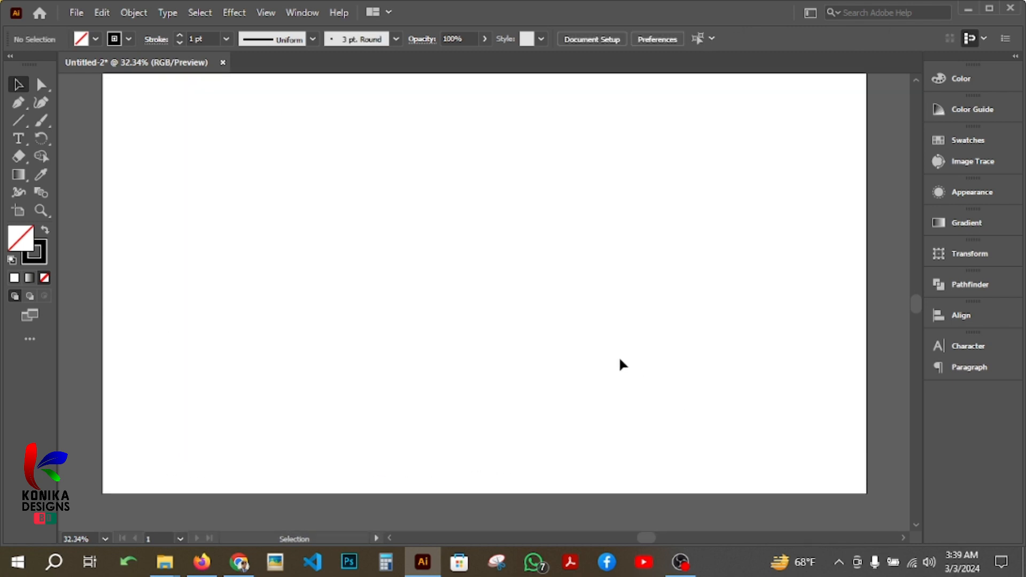
scroll(620, 359, up, 5)
scroll(657, 265, up, 4)
drag(658, 266, 380, 129)
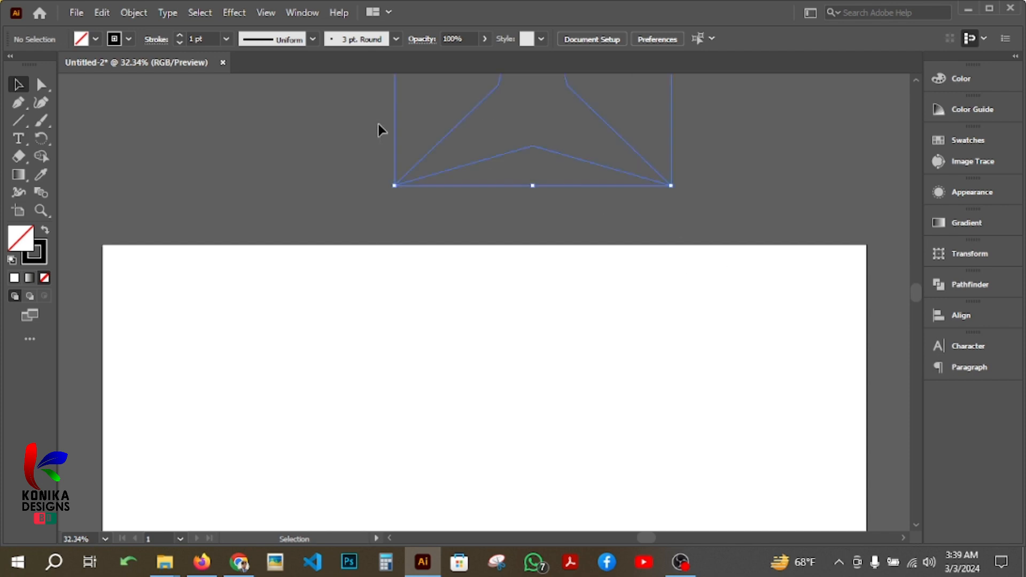
key(Delete)
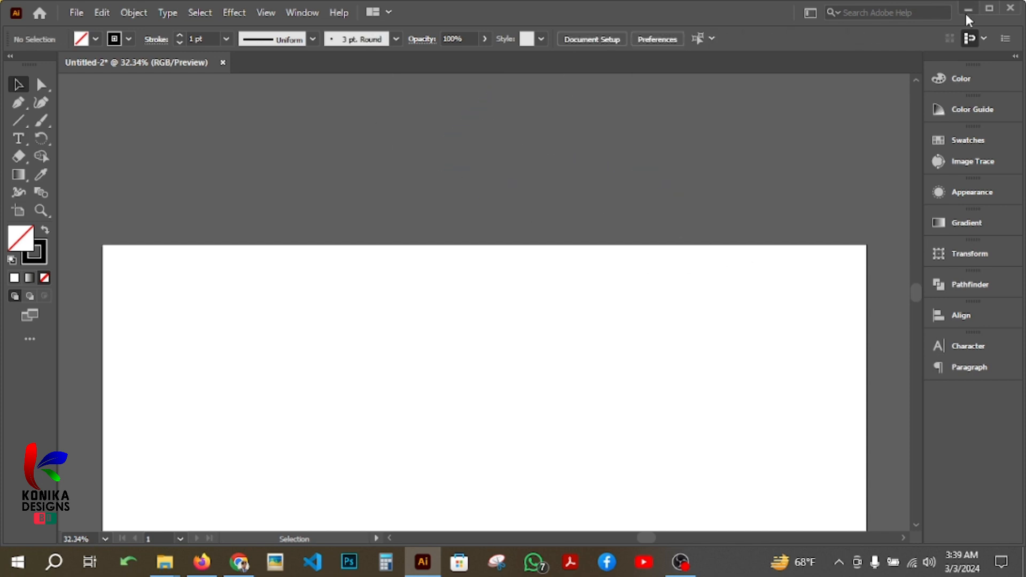